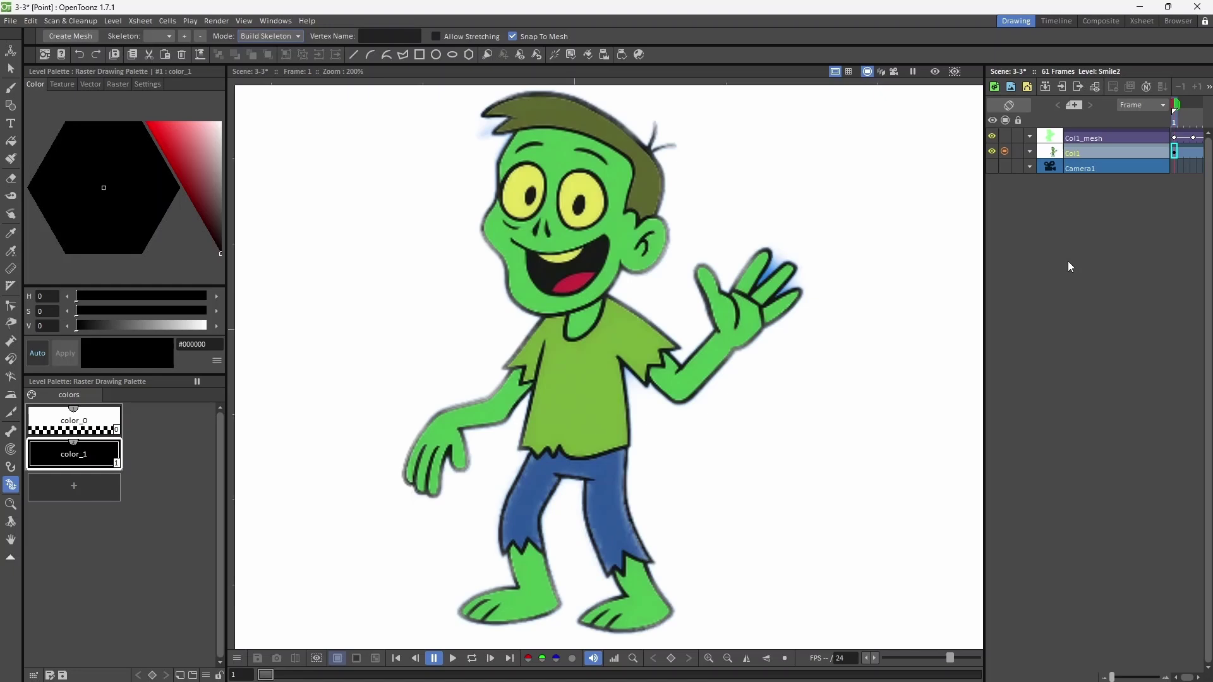
# Show the Col1_mesh overlay and make it current to display the zombie's skeleton in Animate mode.
pyautogui.click(1004, 135)
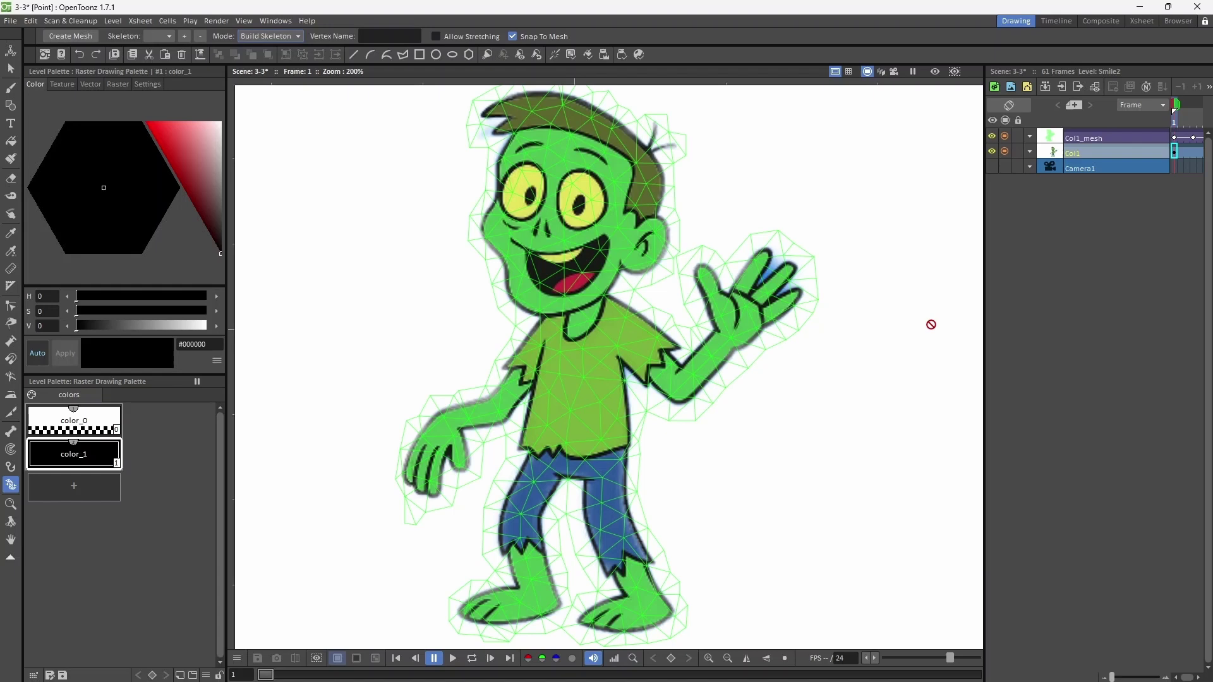
pyautogui.click(1147, 142)
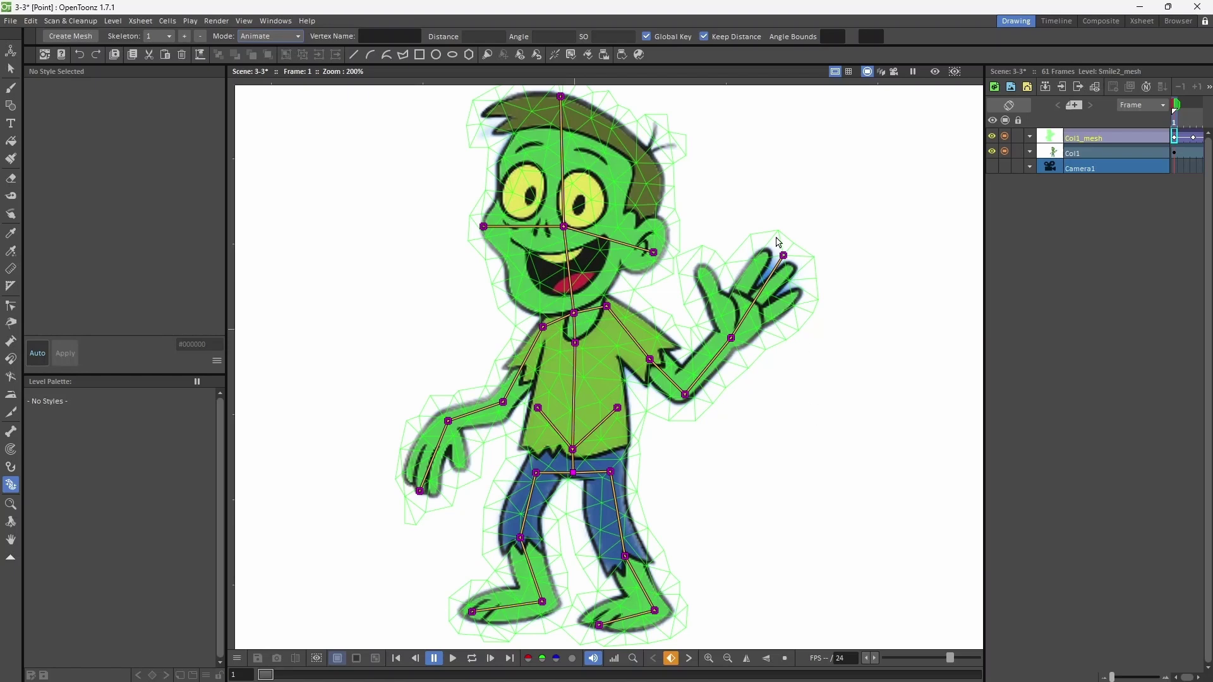
# Rotate the waving hand at Vertex _10 and the forearm at Vertex _9.
pyautogui.moveTo(783, 255)
pyautogui.mouseDown()
pyautogui.moveTo(821, 305)
pyautogui.moveTo(776, 259)
pyautogui.moveTo(827, 282)
pyautogui.moveTo(778, 259)
pyautogui.moveTo(784, 271)
pyautogui.mouseUp()
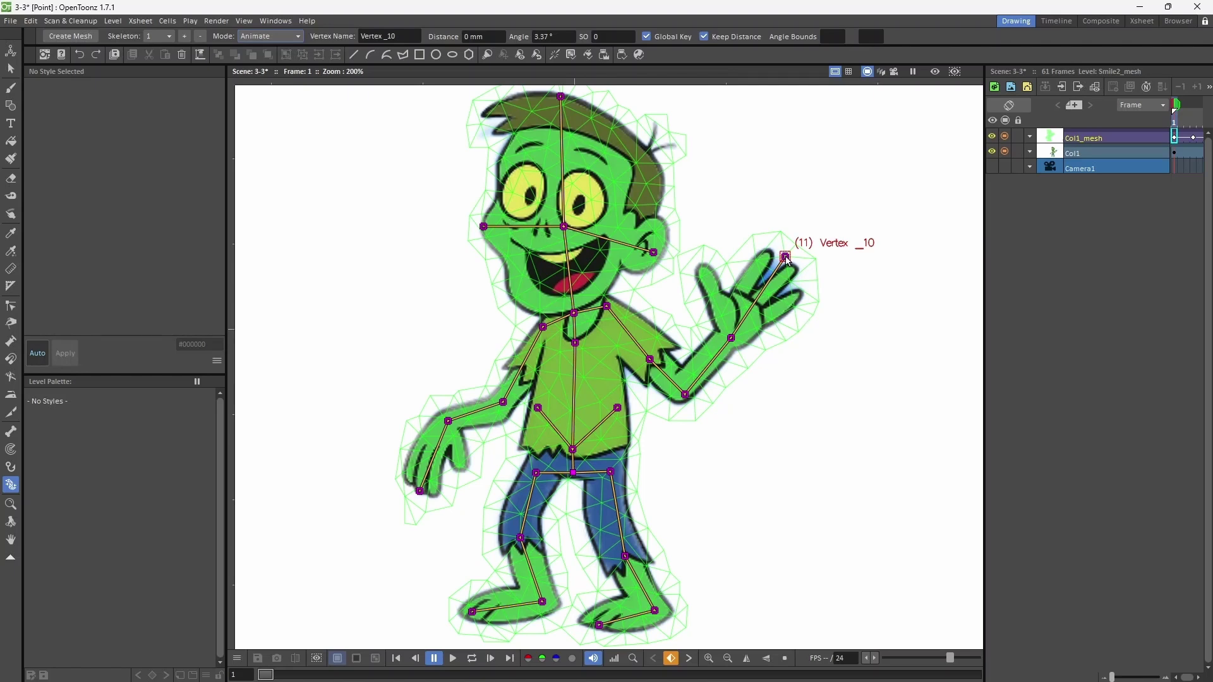
pyautogui.moveTo(785, 256)
pyautogui.mouseDown()
pyautogui.moveTo(818, 294)
pyautogui.moveTo(774, 249)
pyautogui.moveTo(820, 298)
pyautogui.moveTo(788, 260)
pyautogui.mouseUp()
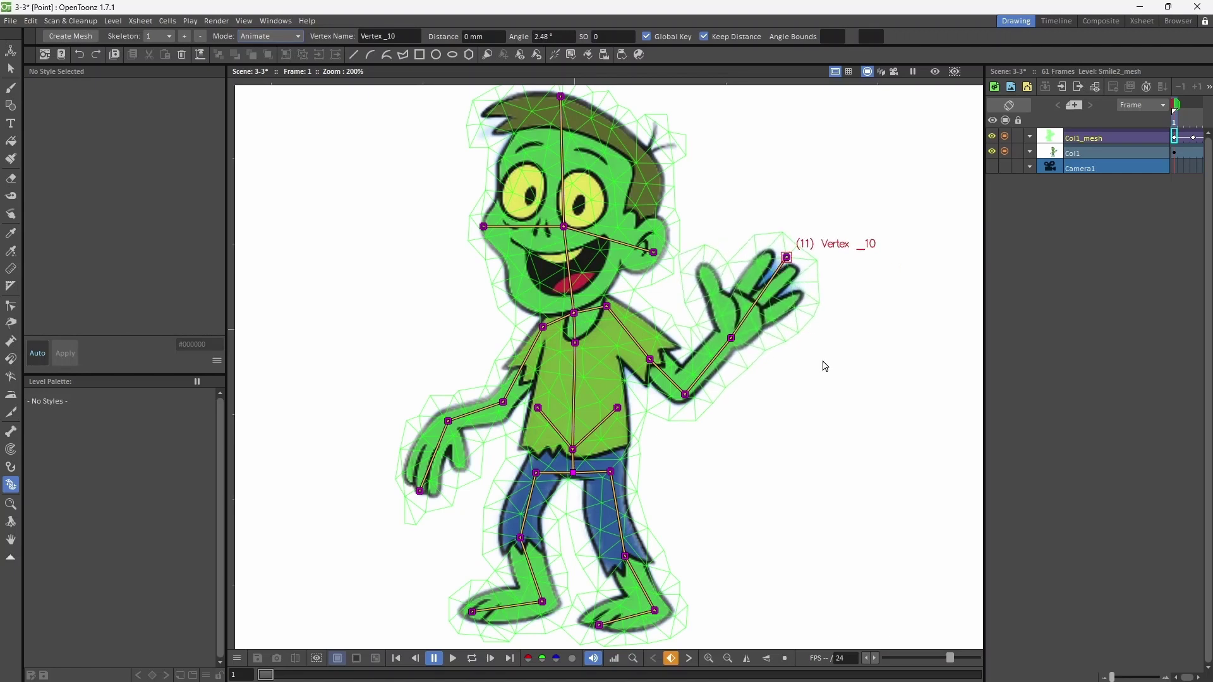
pyautogui.moveTo(731, 339)
pyautogui.mouseDown()
pyautogui.moveTo(736, 370)
pyautogui.moveTo(719, 353)
pyautogui.mouseUp()
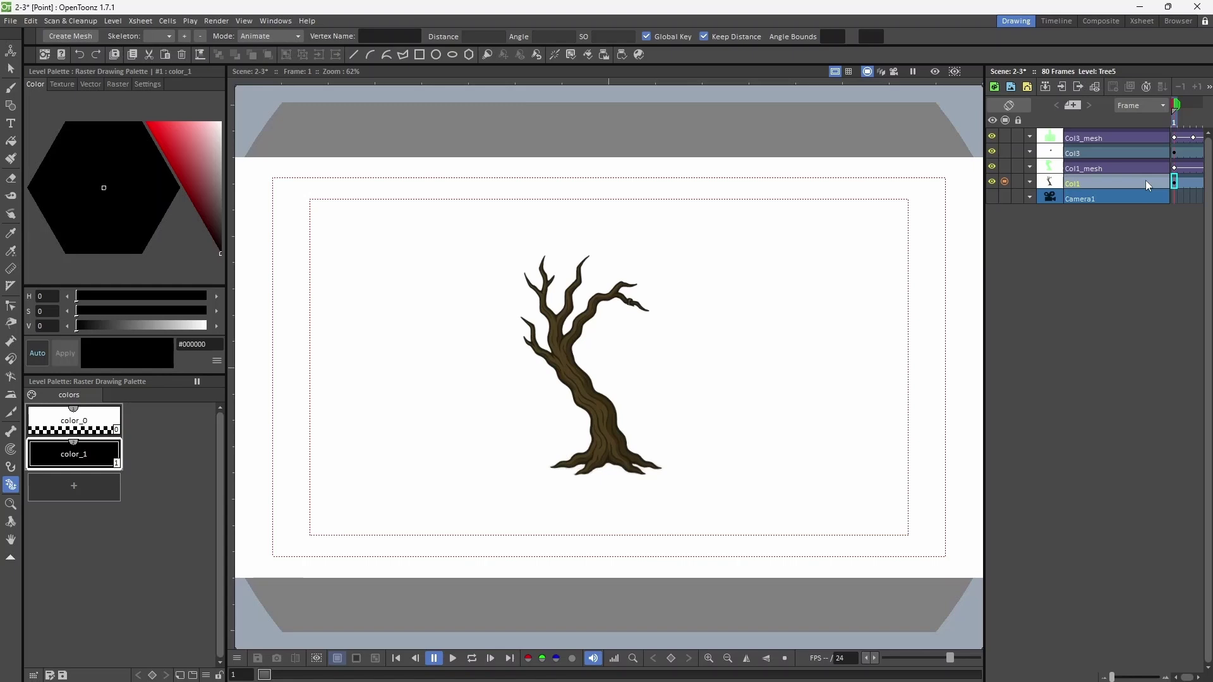
# In scene 2-3, show the Col3 BEWARE sign and the tree's Col1_mesh overlay.
pyautogui.click(1005, 151)
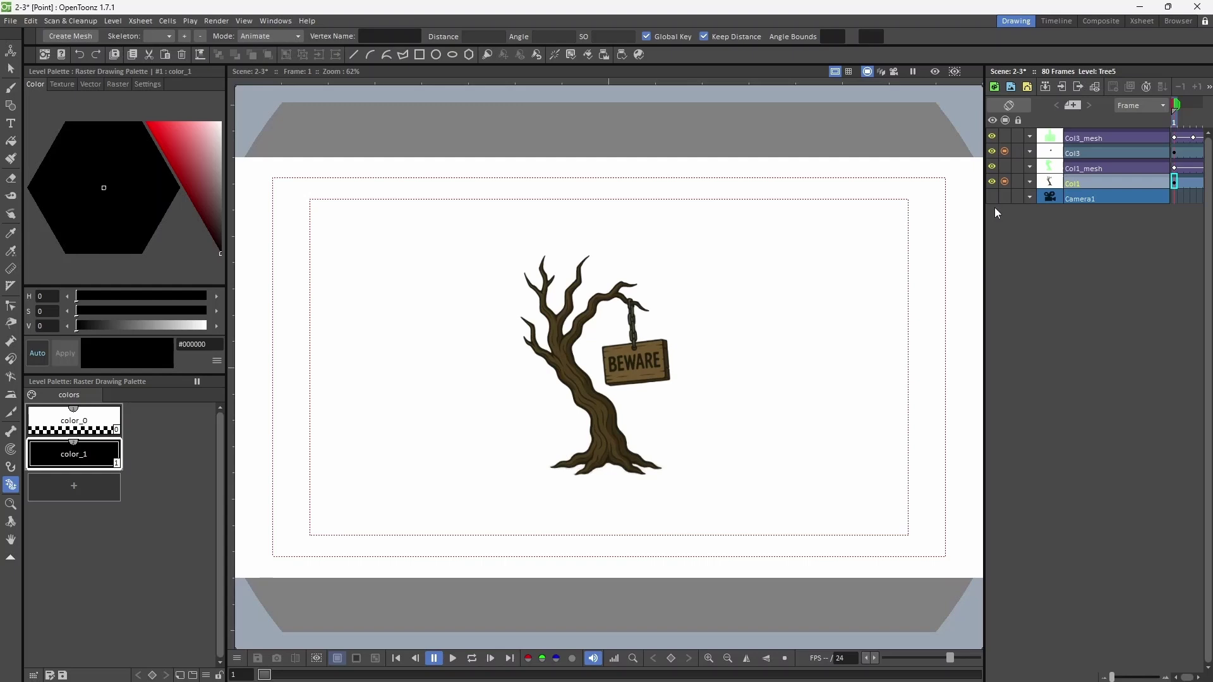
pyautogui.click(1006, 166)
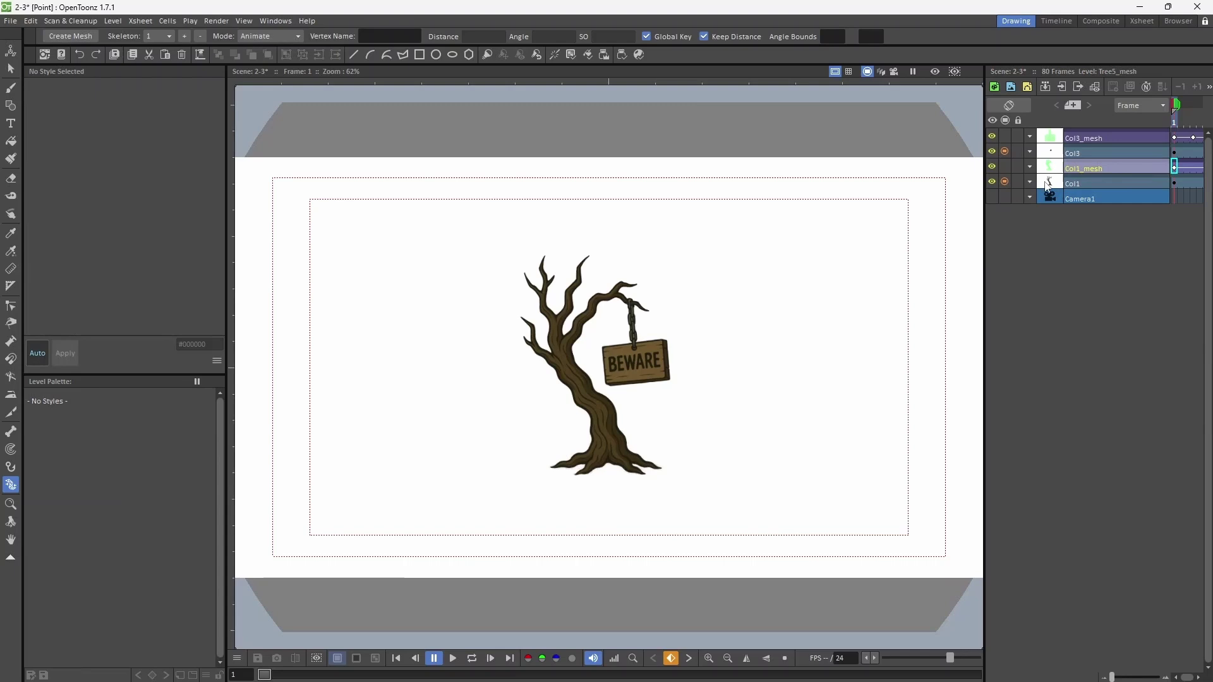
pyautogui.click(1005, 166)
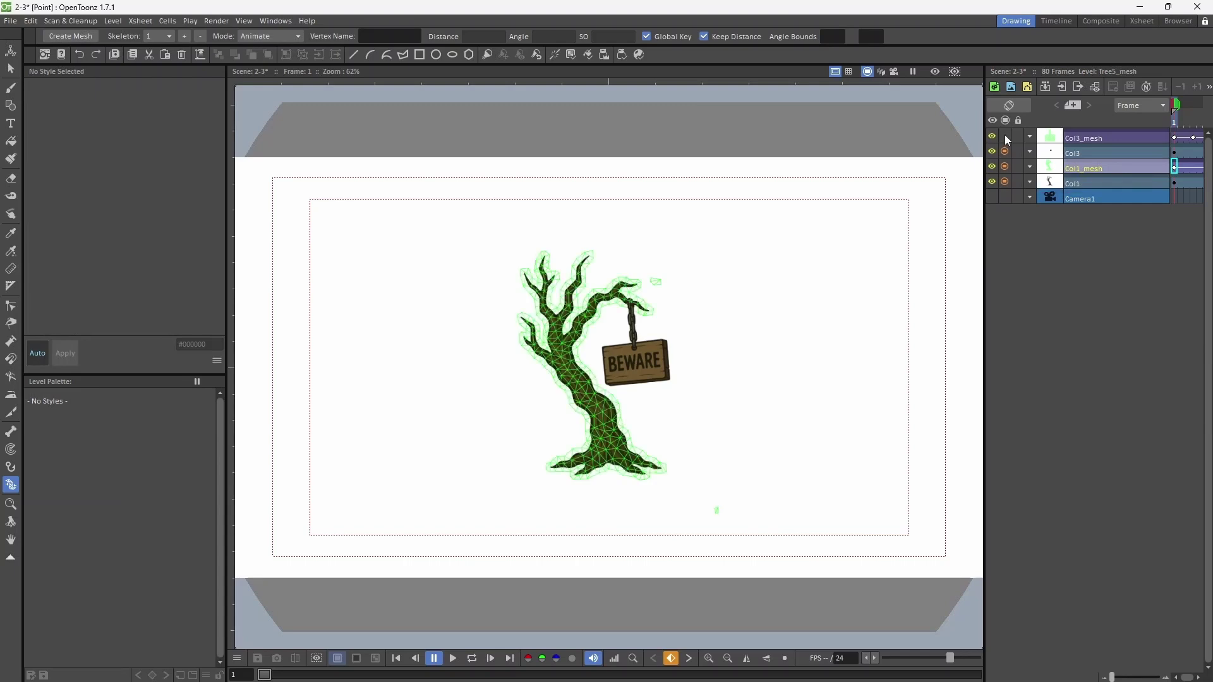
# Show the Col3_mesh overlay, inspect the sign and tree skeletons, then open the Composite room.
pyautogui.click(1006, 137)
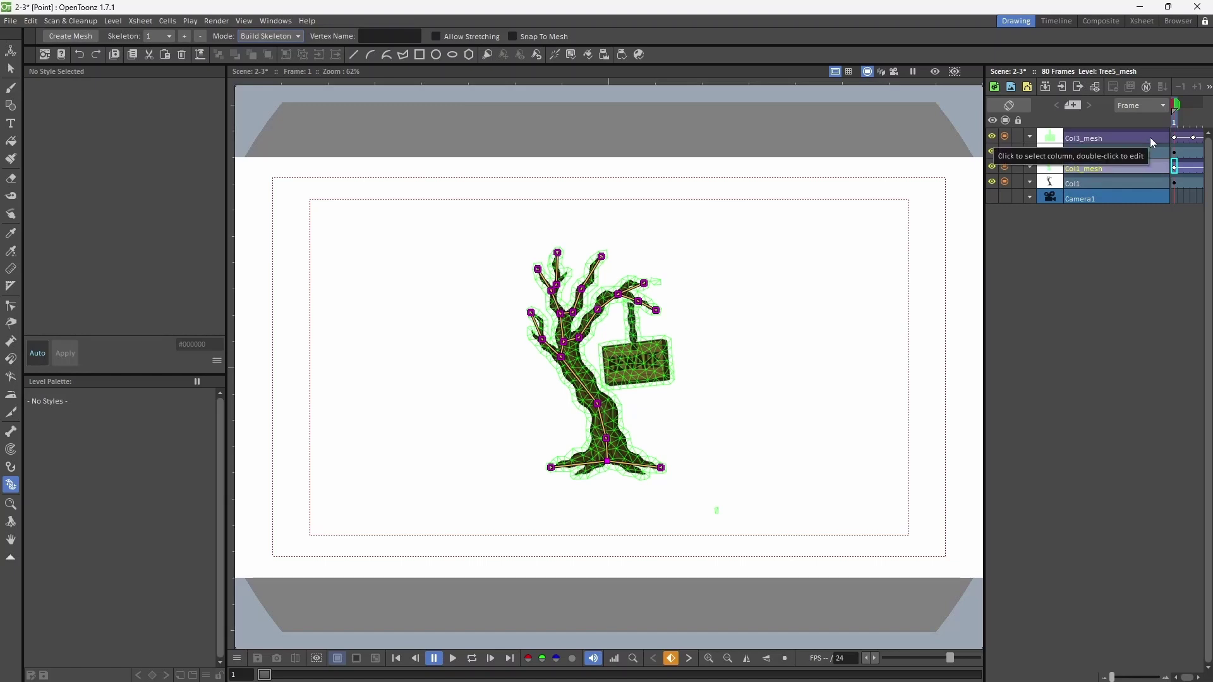
pyautogui.click(1149, 138)
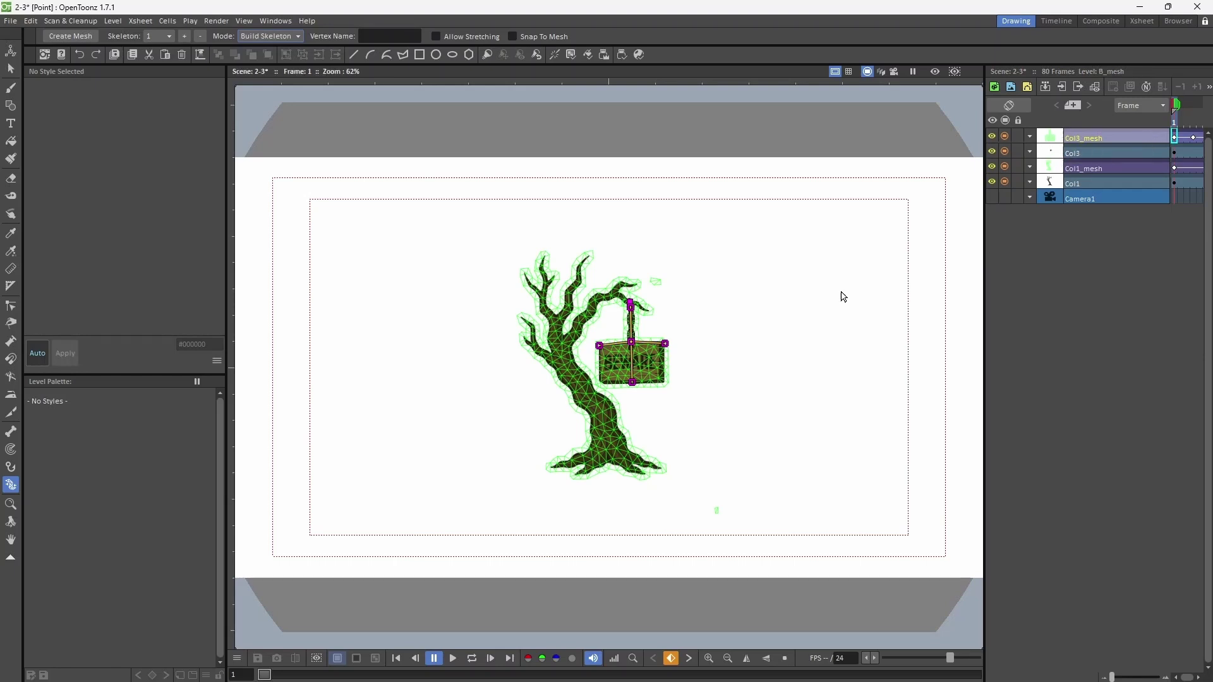
pyautogui.scroll(2, 839, 295)
pyautogui.moveTo(717, 355); pyautogui.dragTo(818, 325)
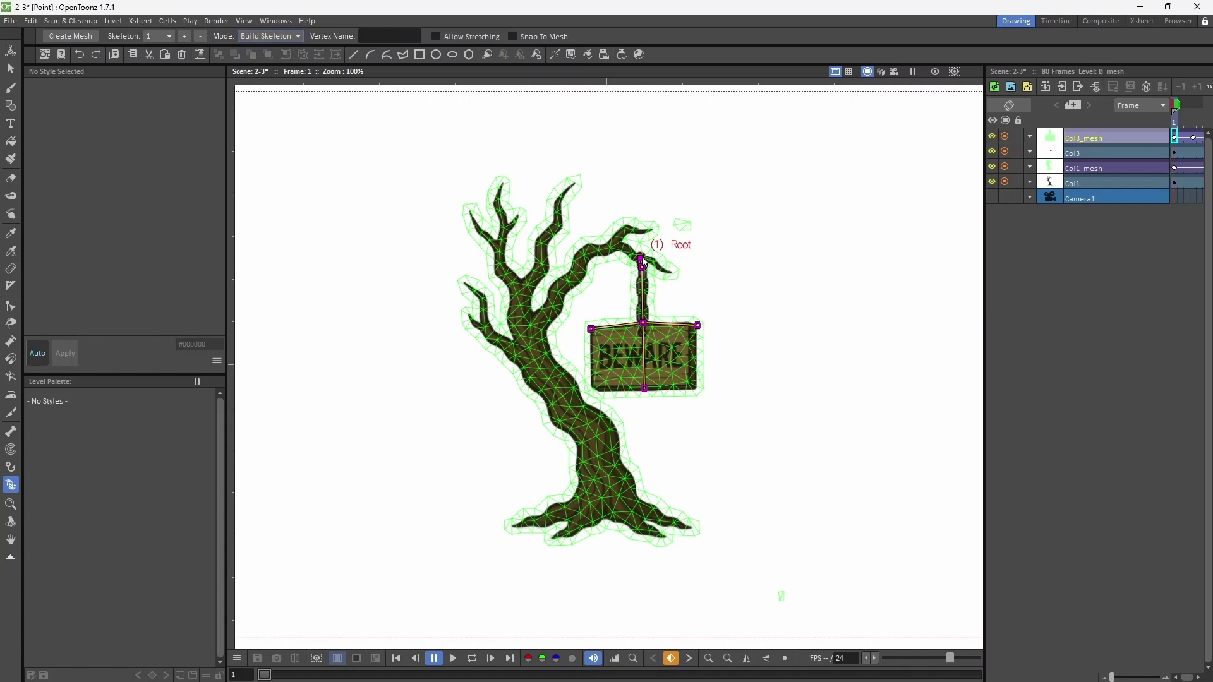
pyautogui.click(1161, 168)
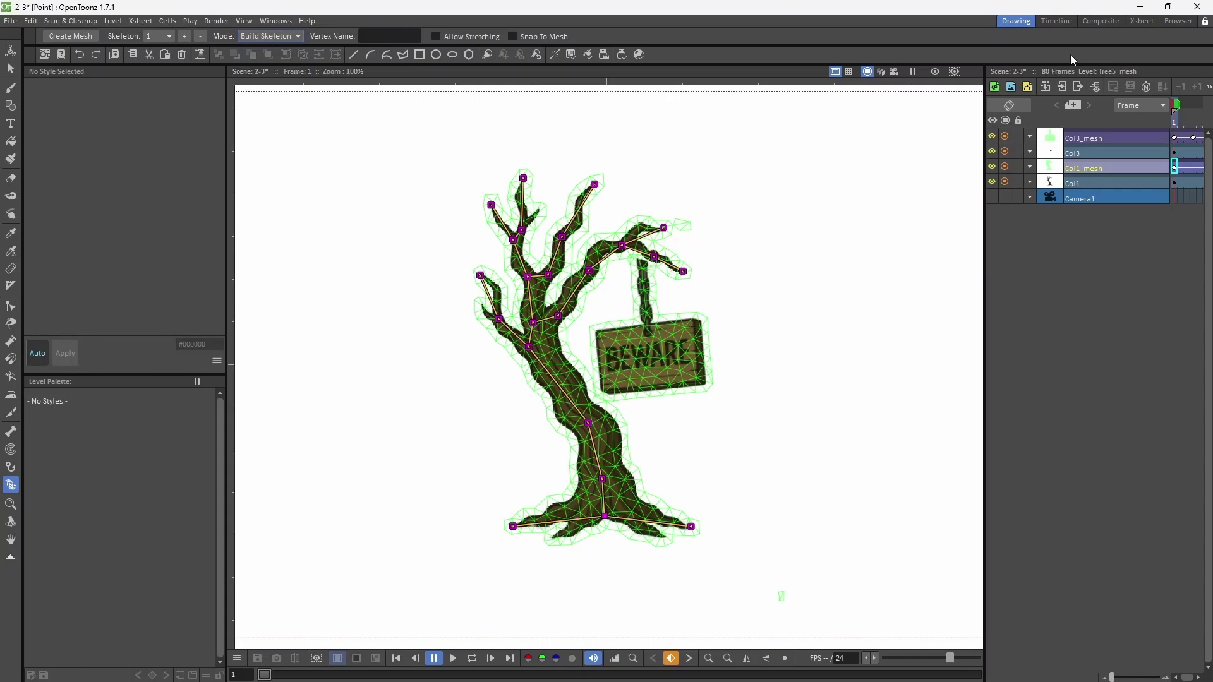
pyautogui.click(1093, 20)
# Spread apart the Col1_mesh, Col3_mesh, Col1 and Col3 nodes in the Stage Schematic.
pyautogui.click(549, 210)
pyautogui.moveTo(550, 210); pyautogui.dragTo(544, 204)
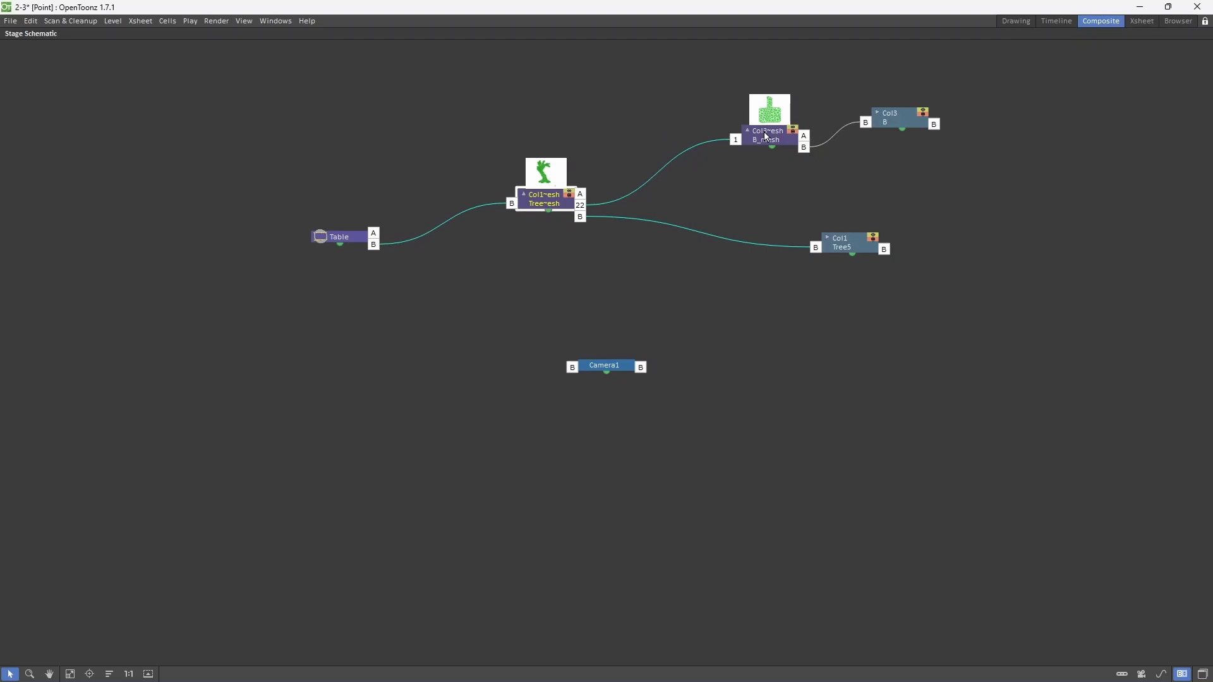
pyautogui.moveTo(768, 135); pyautogui.dragTo(739, 165)
pyautogui.moveTo(849, 247); pyautogui.dragTo(859, 283)
pyautogui.moveTo(897, 124); pyautogui.dragTo(907, 177)
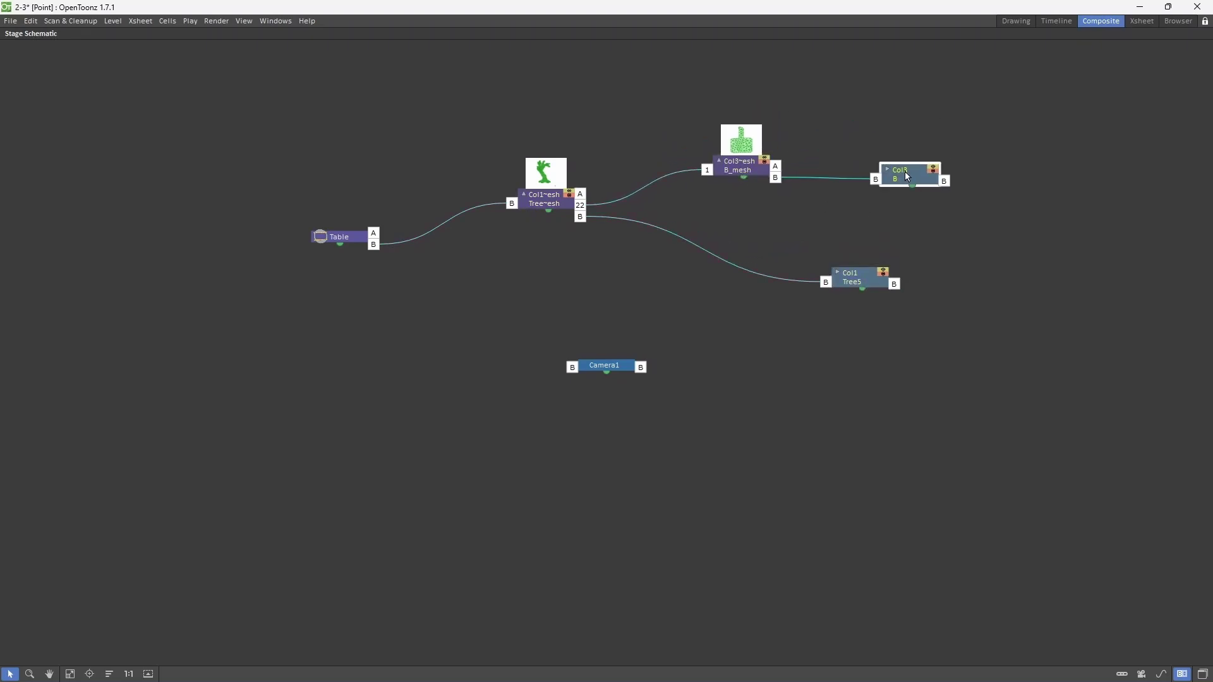
# Zoom in, reposition the tree nodes, and select the Col3_mesh node linked at vertex 22.
pyautogui.scroll(5, 907, 177)
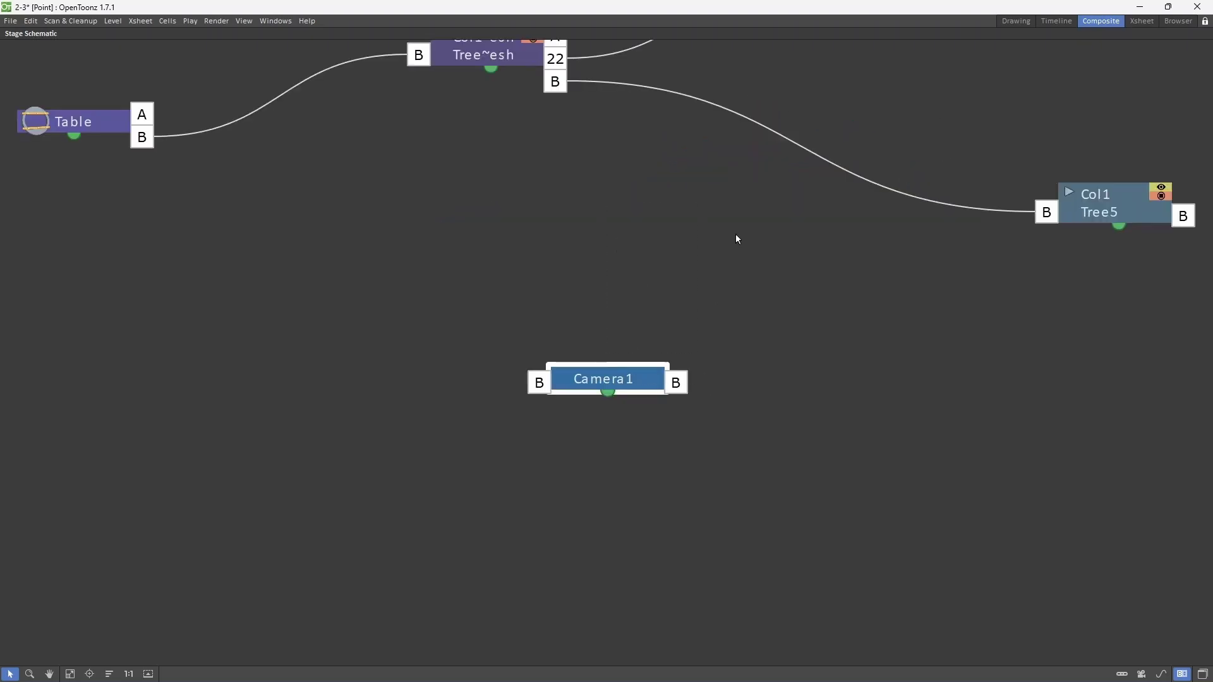
pyautogui.scroll(4, 759, 477)
pyautogui.moveTo(759, 477); pyautogui.dragTo(534, 470)
pyautogui.moveTo(919, 467); pyautogui.dragTo(595, 436)
pyautogui.moveTo(298, 304); pyautogui.dragTo(275, 307)
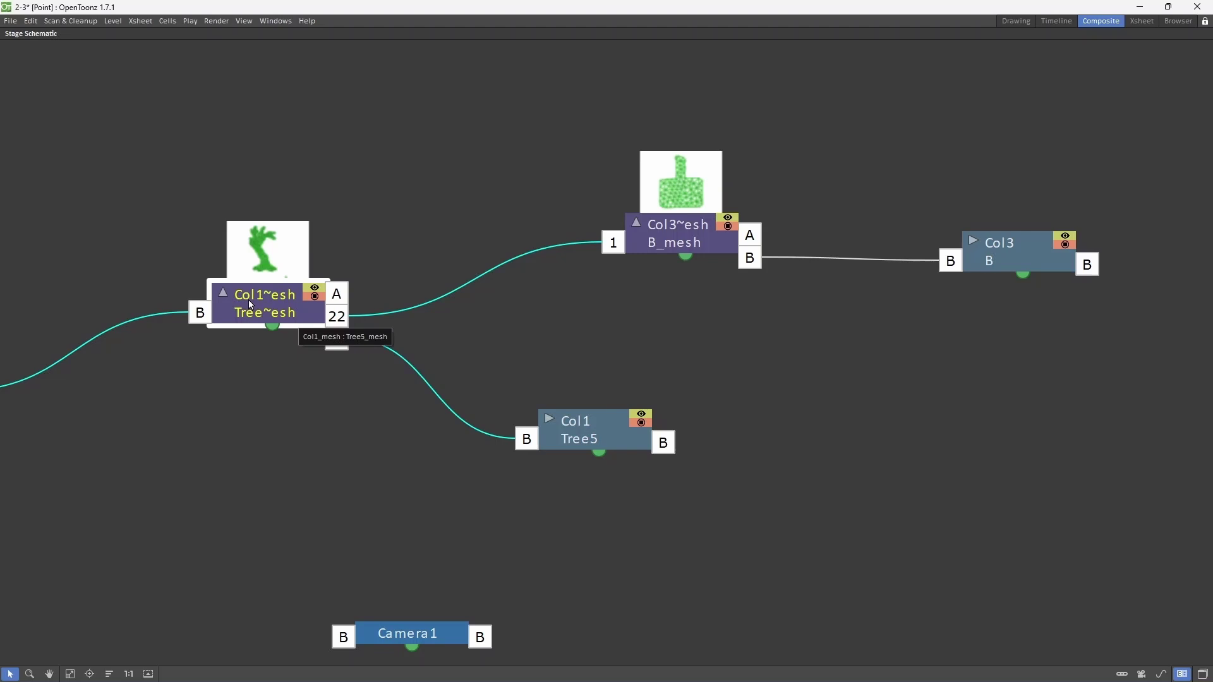
pyautogui.click(693, 240)
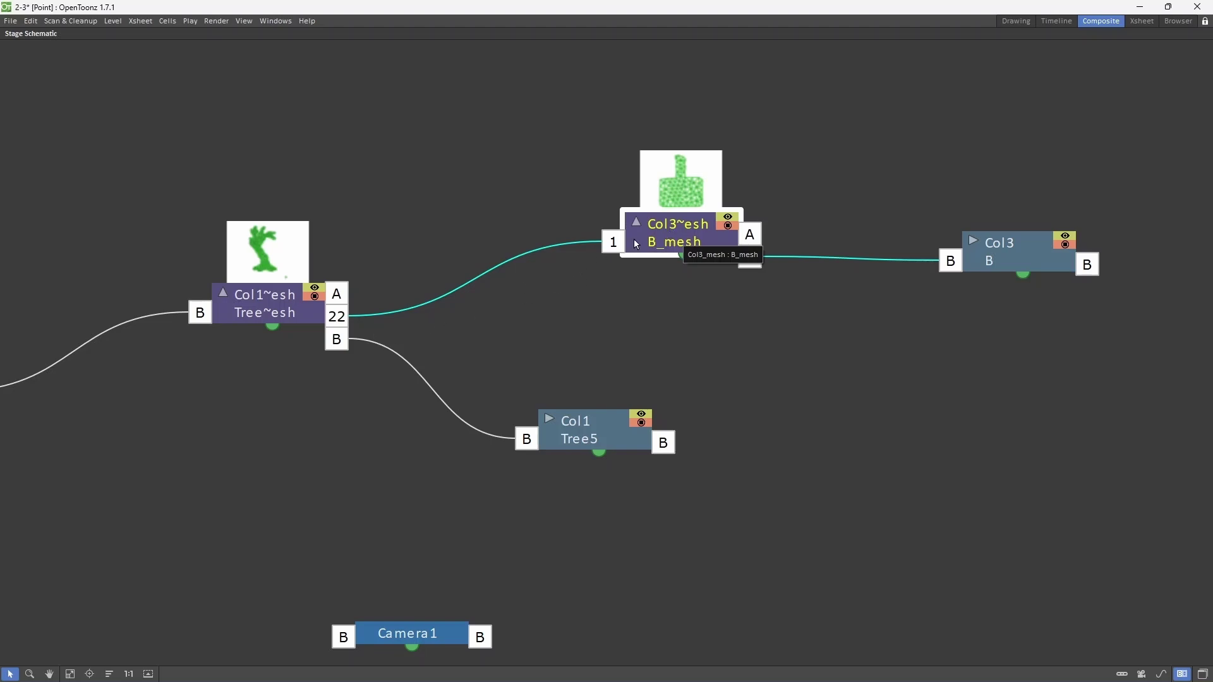
pyautogui.moveTo(613, 243)
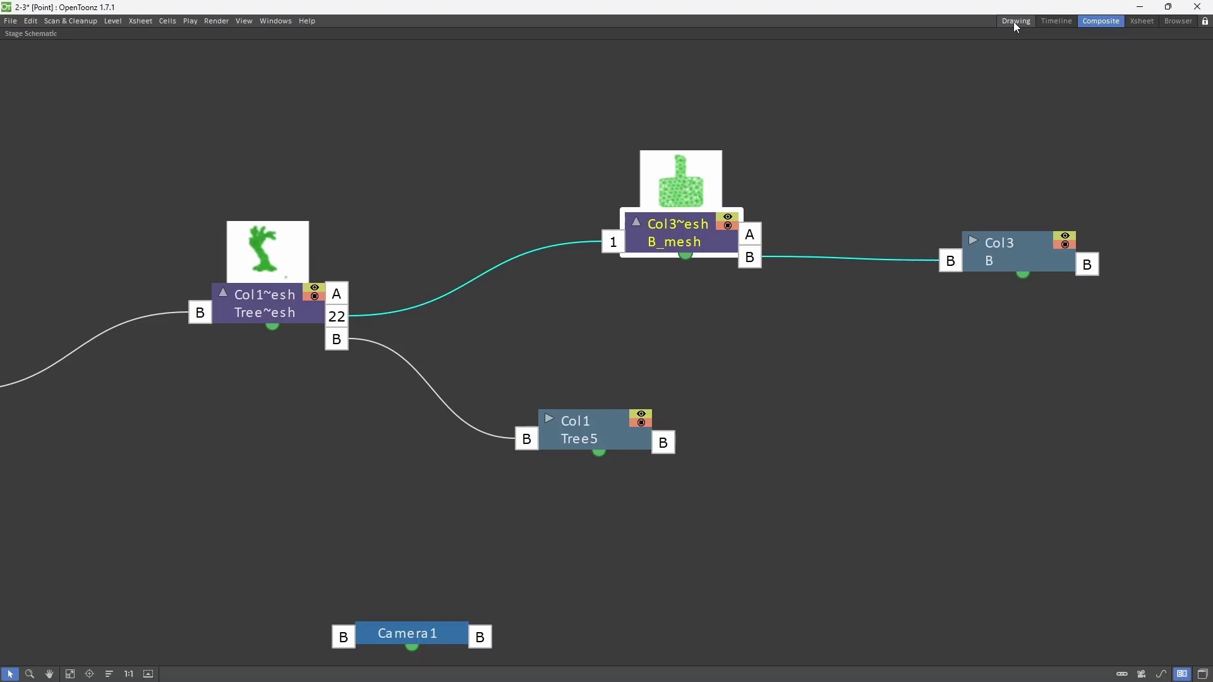
# In the Timeline room, scrub from frame 2 to 5 and back to preview the sign's motion.
pyautogui.click(1056, 21)
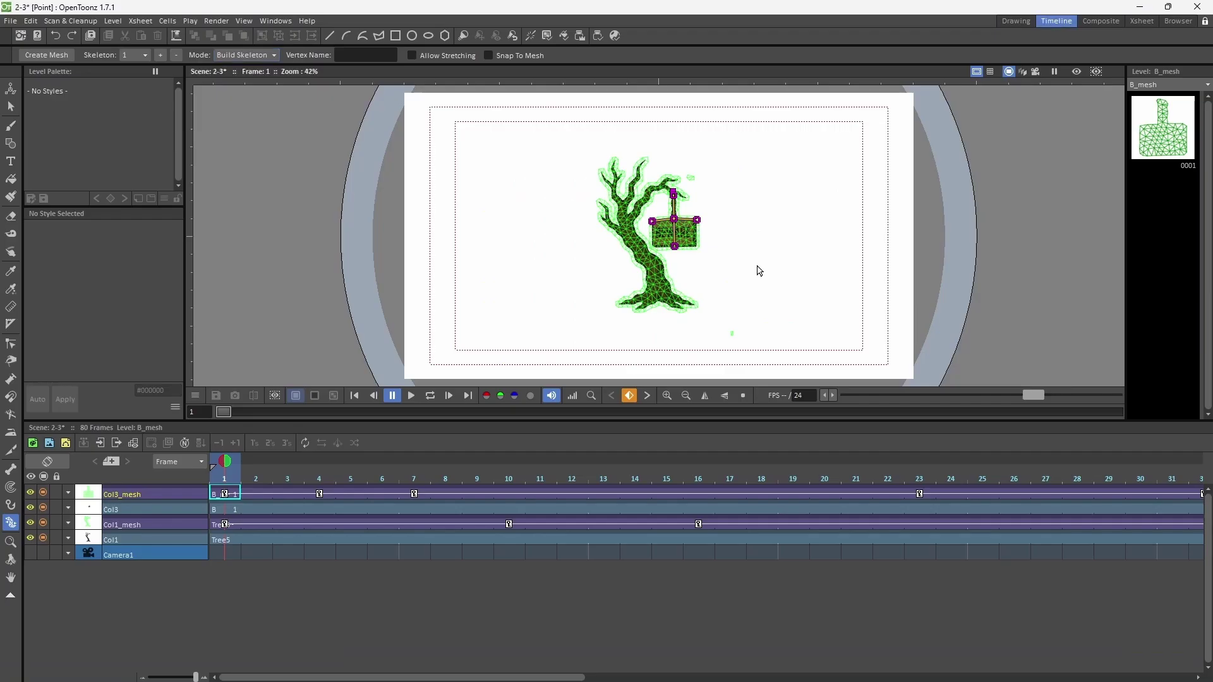
pyautogui.click(270, 469)
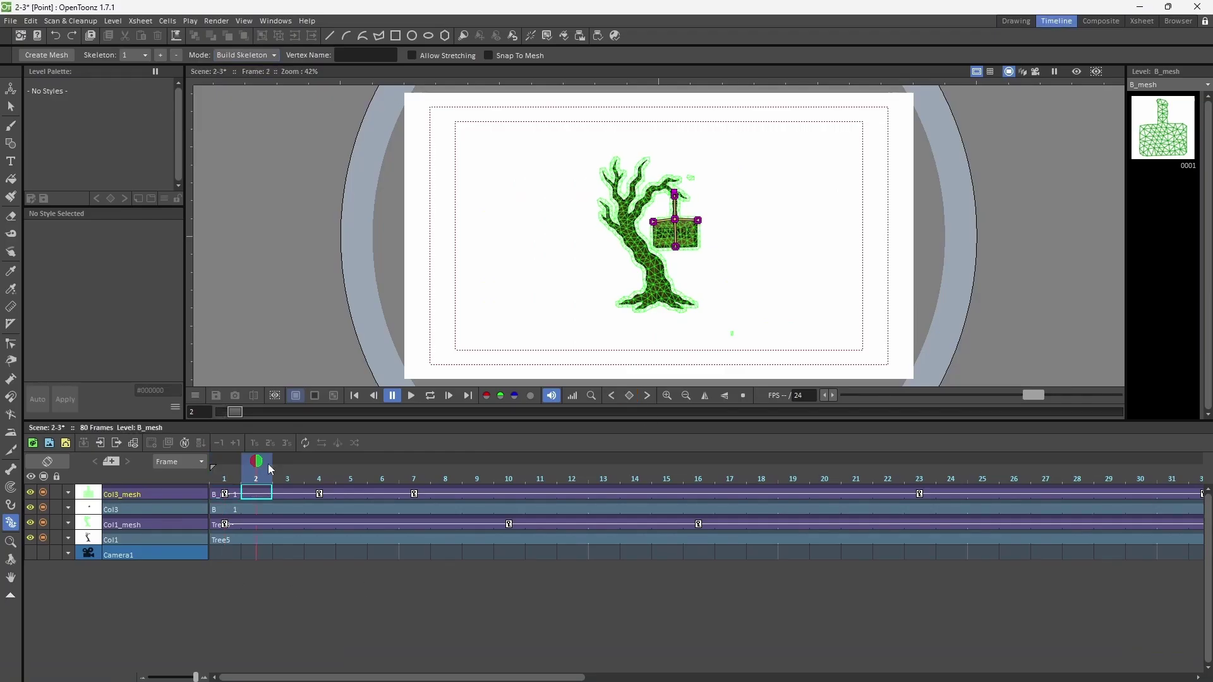
pyautogui.moveTo(271, 469); pyautogui.dragTo(352, 473)
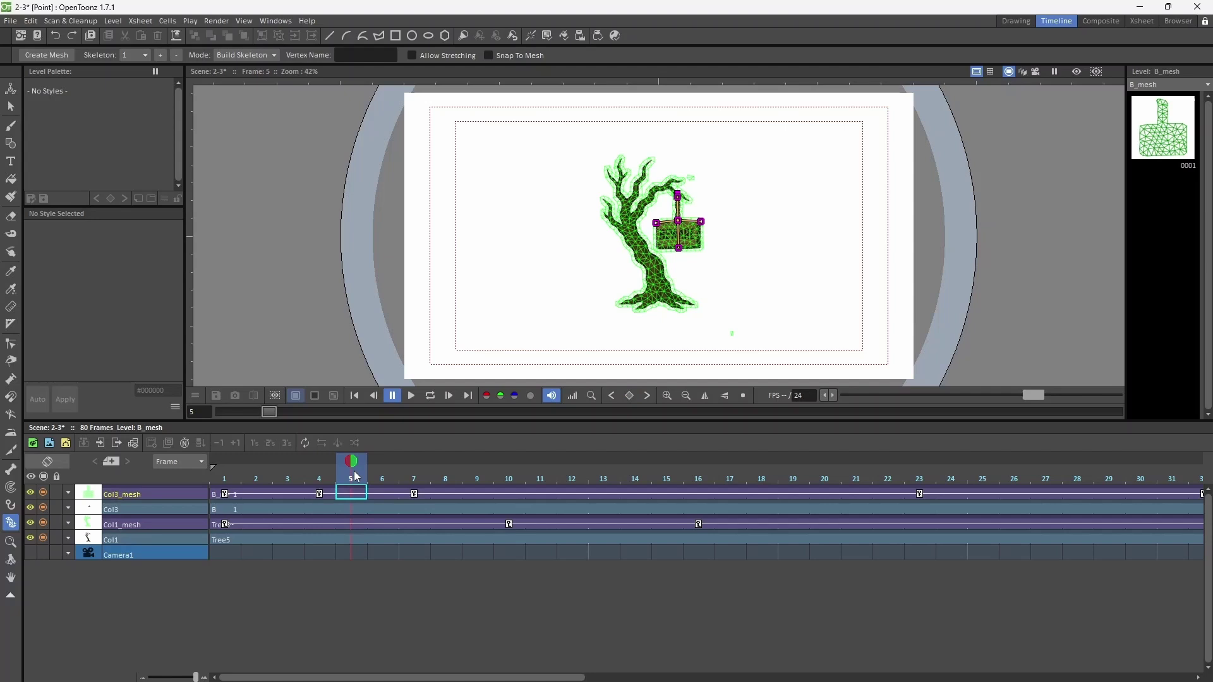
pyautogui.moveTo(357, 475); pyautogui.dragTo(225, 473)
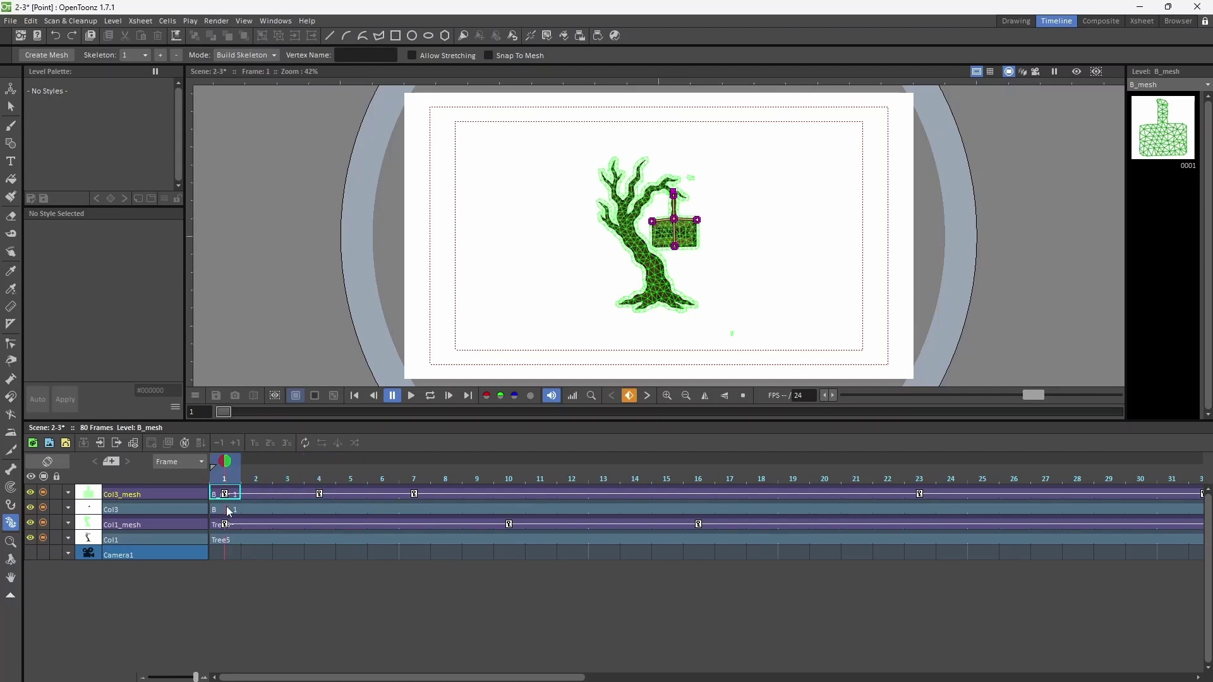
# In the Drawing room, select the Col1_mesh cell at frame 1 and set Skeleton Mode to Animate.
pyautogui.click(1015, 20)
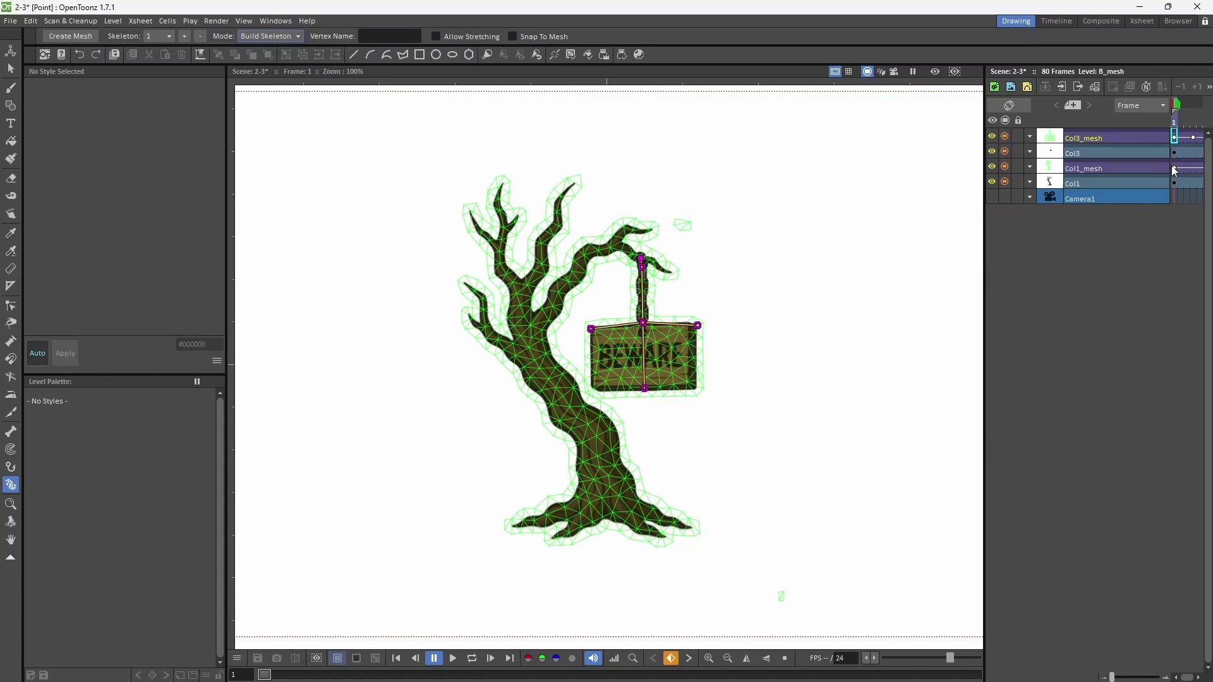
pyautogui.click(1175, 168)
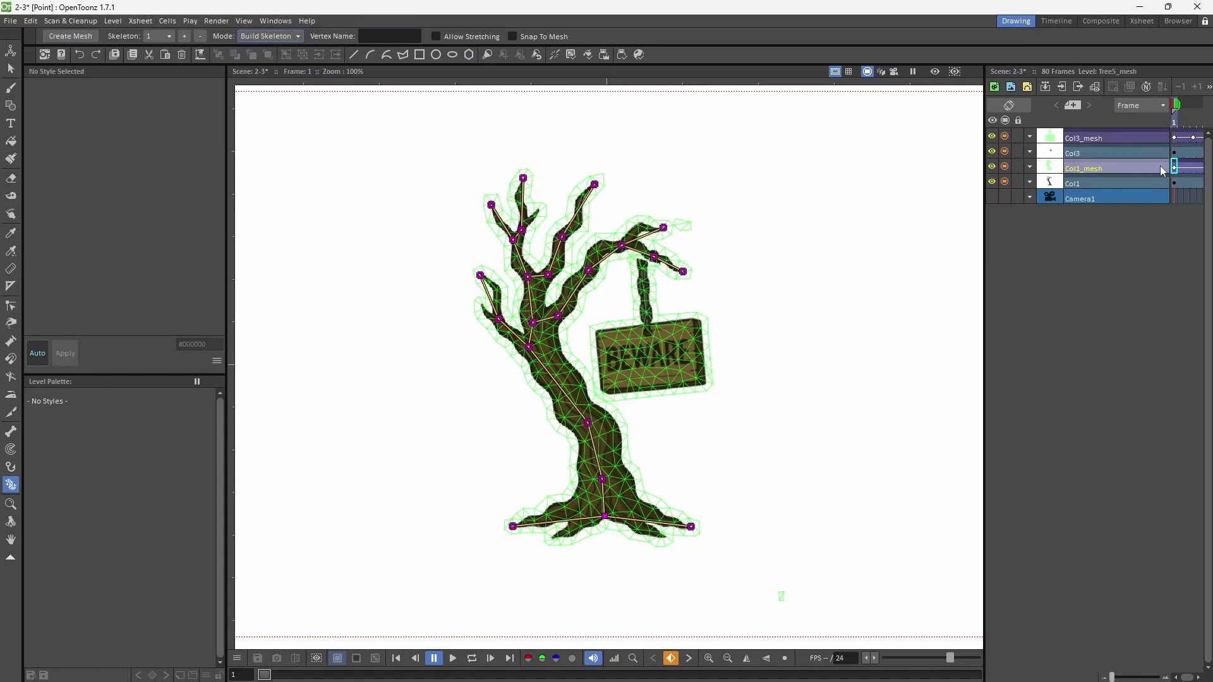
pyautogui.click(281, 37)
pyautogui.click(266, 56)
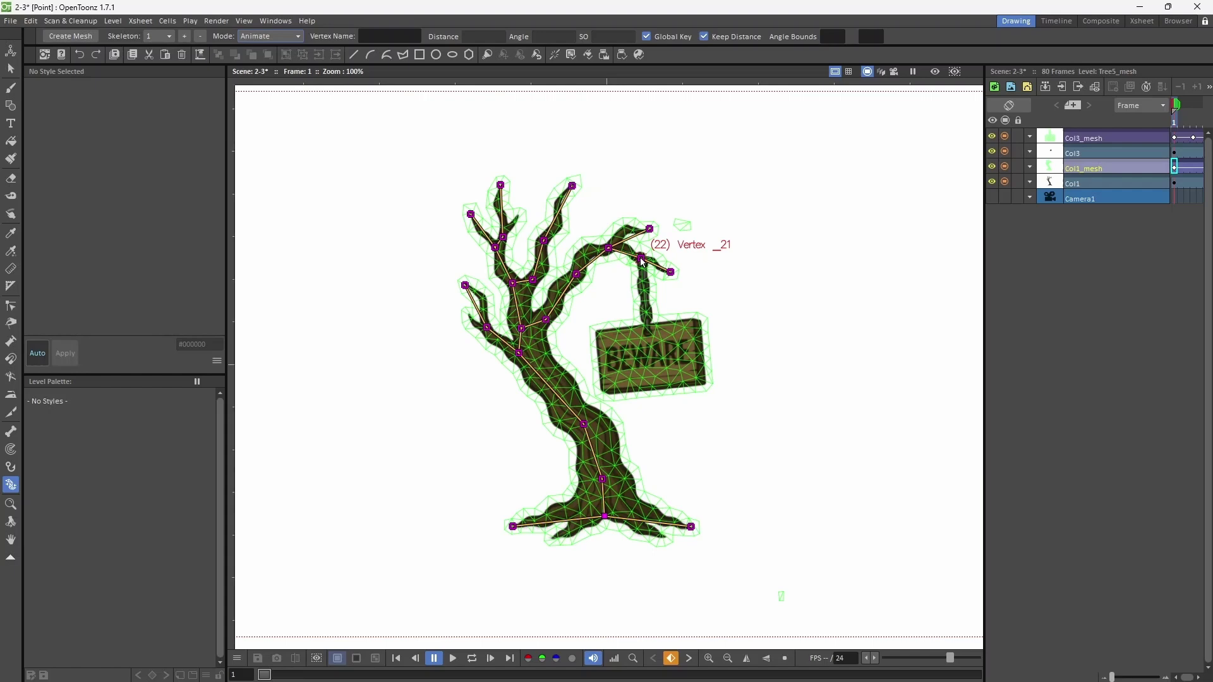
# Rotate the branch at Vertex _21 so the BEWARE sign swings with it.
pyautogui.moveTo(642, 261); pyautogui.dragTo(701, 260)
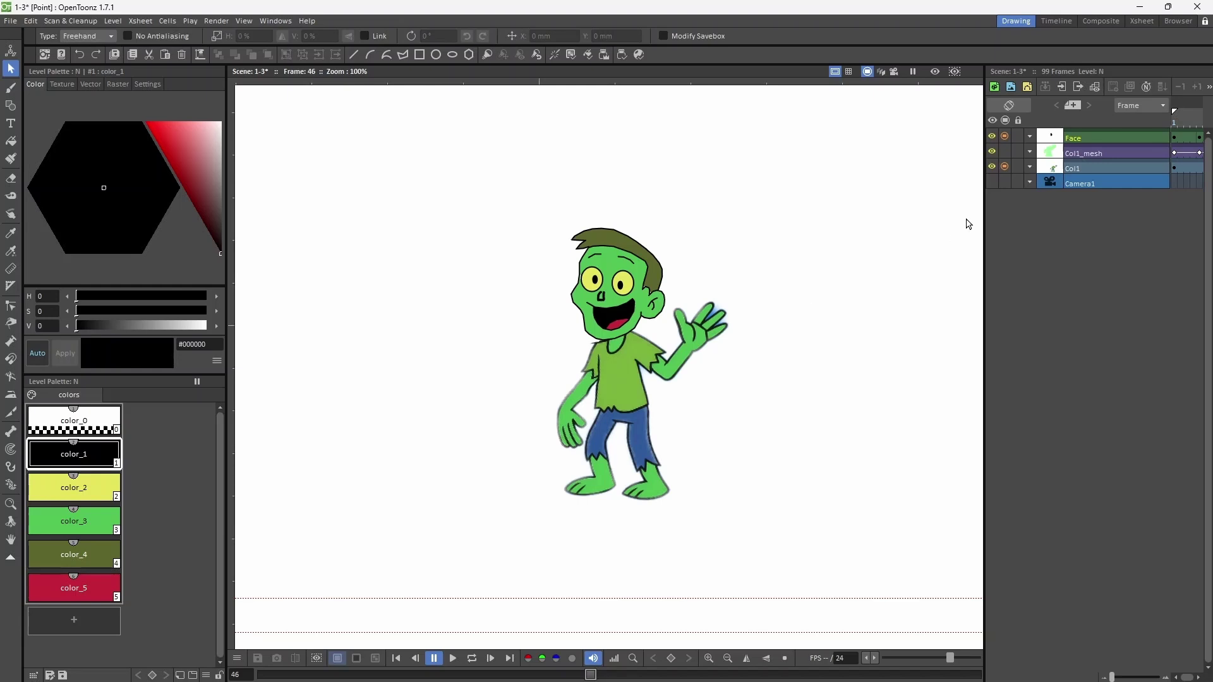
# Show the zombie's Col1_mesh, zoom the viewer to 200%, and pan to centre the zombie.
pyautogui.click(1004, 152)
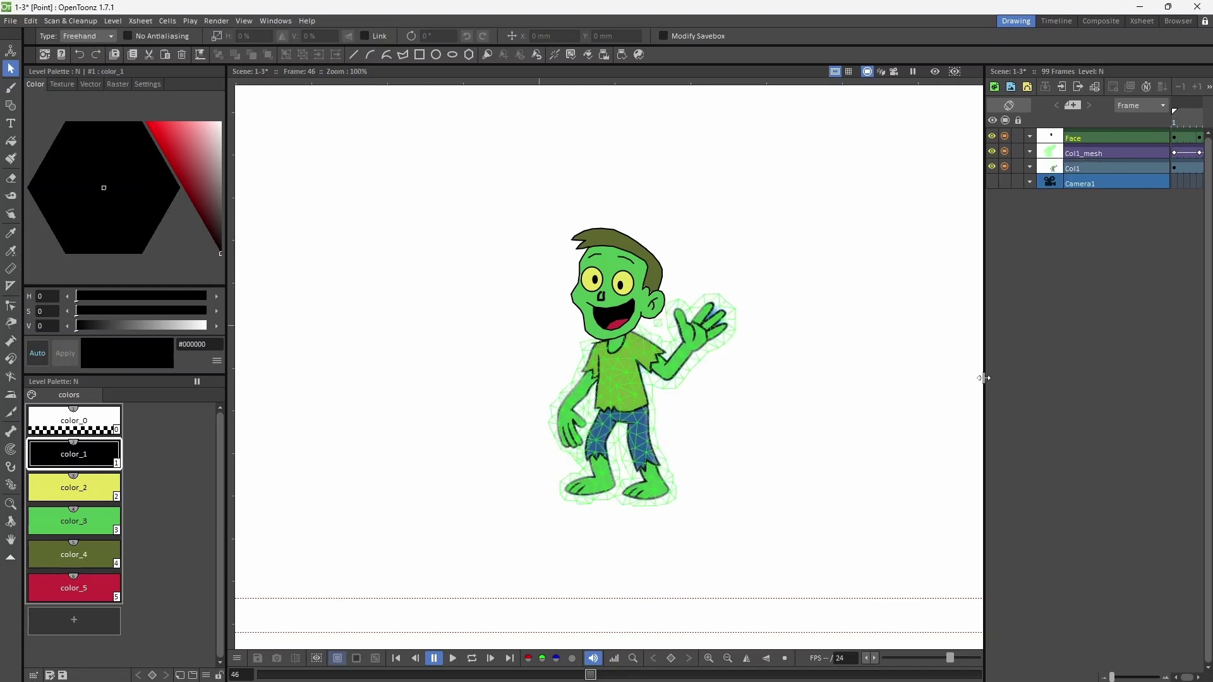
pyautogui.scroll(1, 822, 385)
pyautogui.press('space')
pyautogui.moveTo(775, 341); pyautogui.dragTo(907, 347)
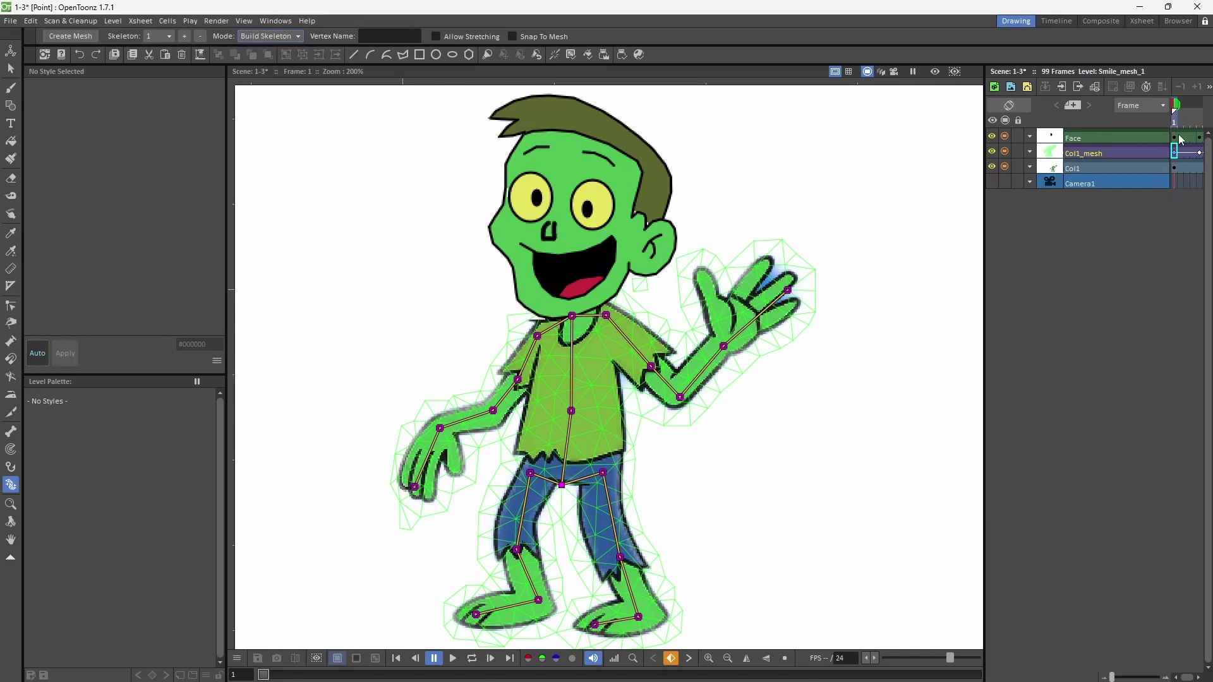
# Make the Face column current and pick the Skeleton tool to show the face's pivot.
pyautogui.click(1178, 138)
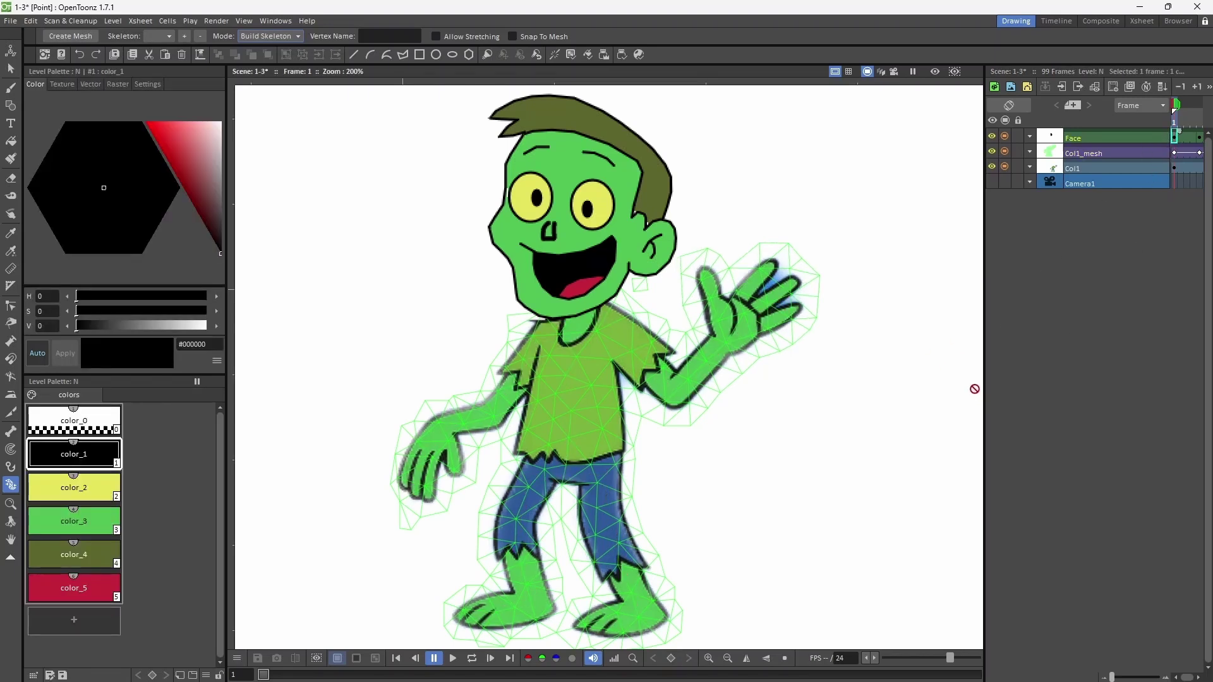
pyautogui.click(11, 433)
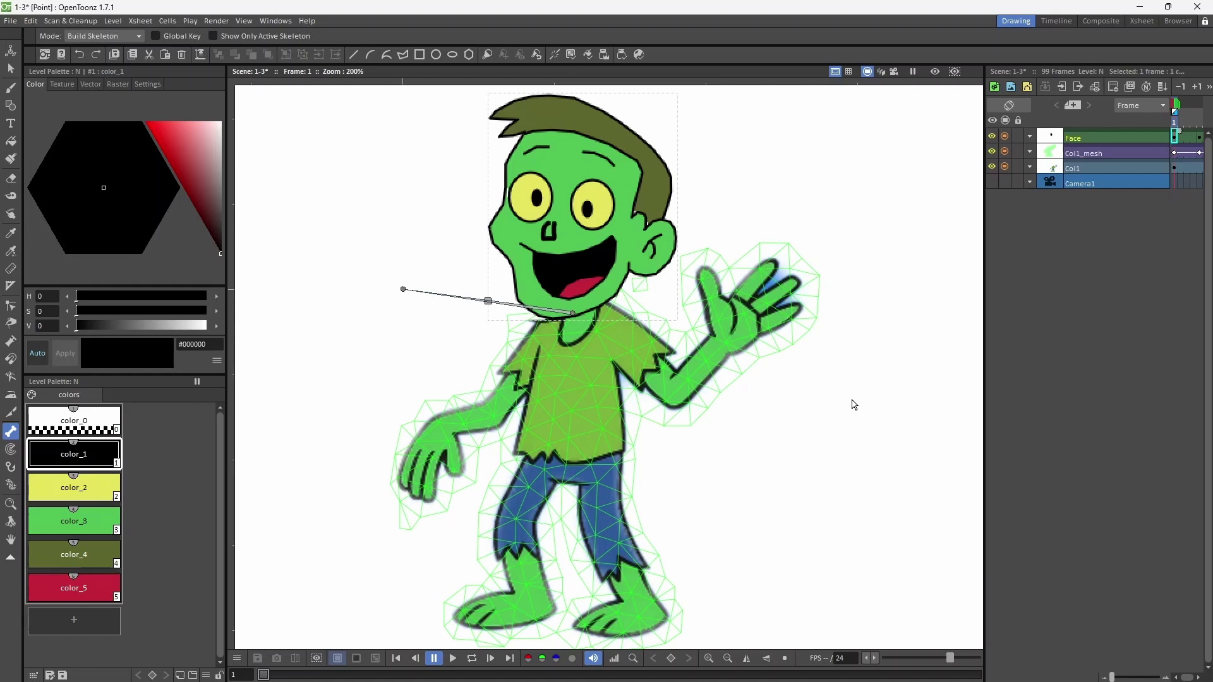
# View hook 2 at the face's neck, then show Col1_mesh's full-body skeleton again.
pyautogui.click(11, 467)
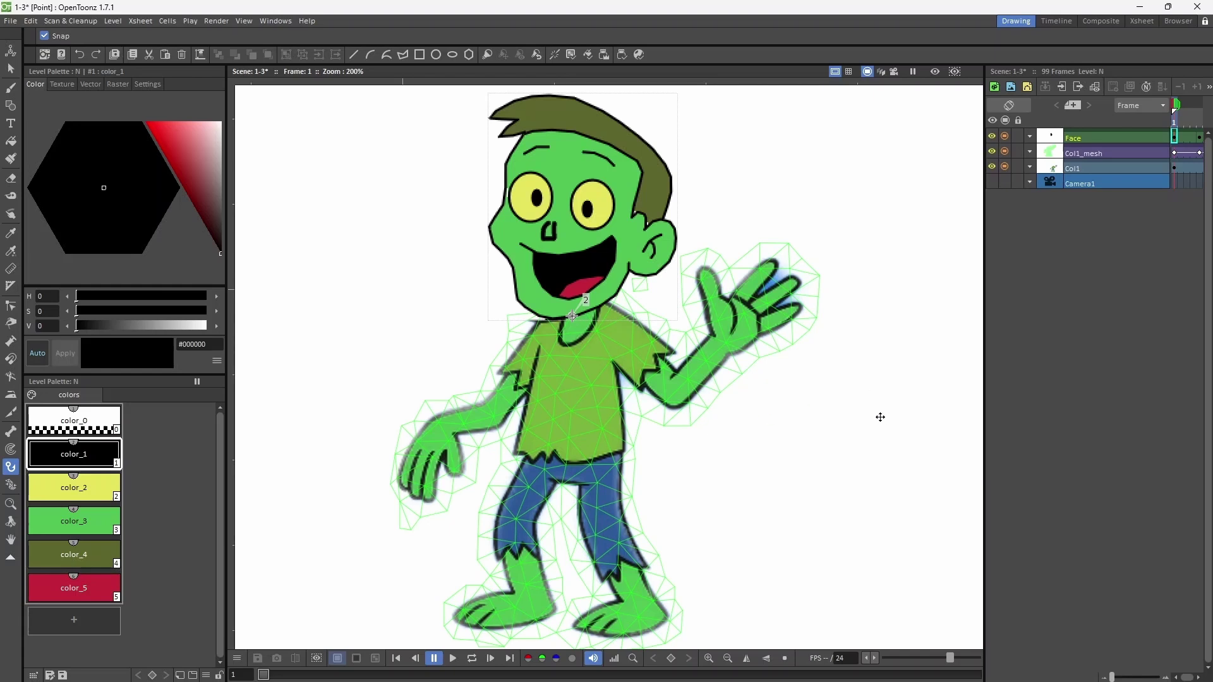
pyautogui.click(1160, 153)
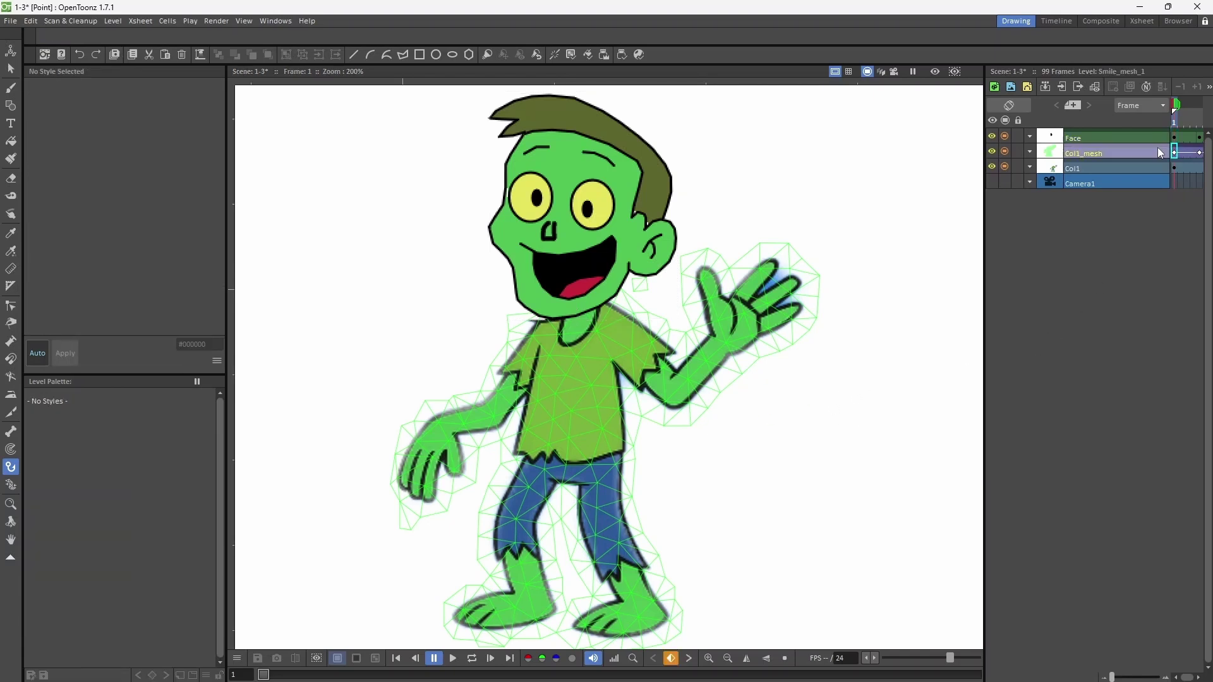
pyautogui.click(11, 484)
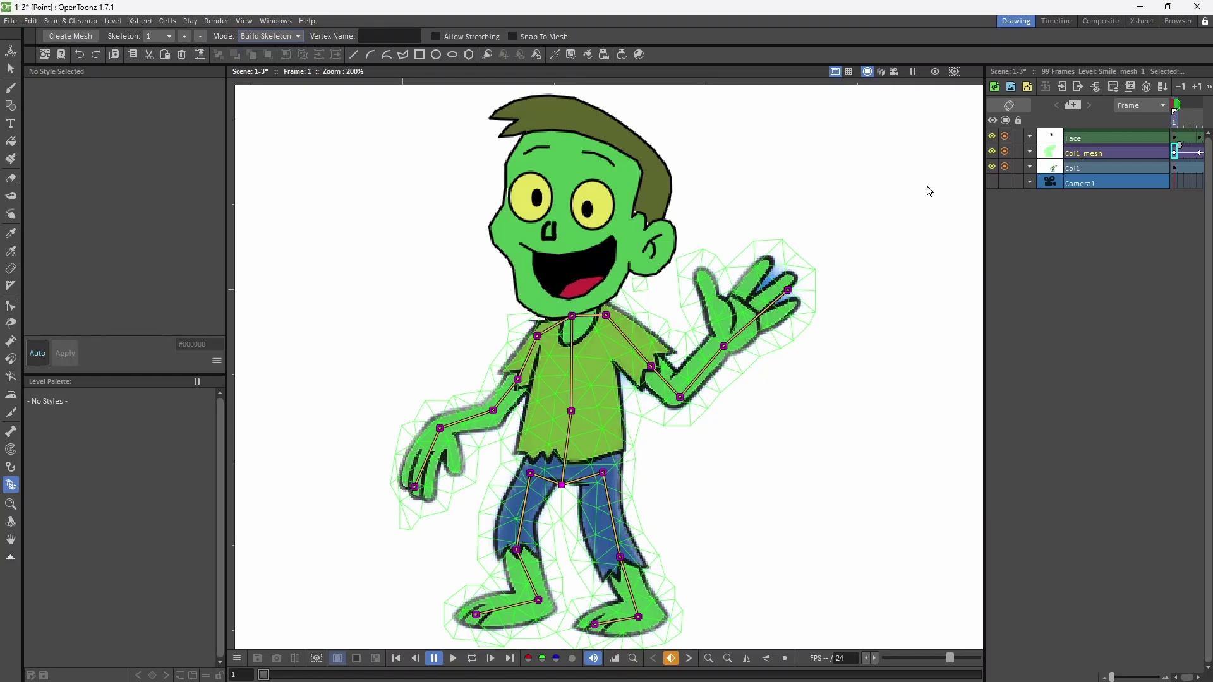
# In the Stage Schematic, preview the Col1_mesh and Face nodes and confirm Face links to the body mesh.
pyautogui.click(1111, 24)
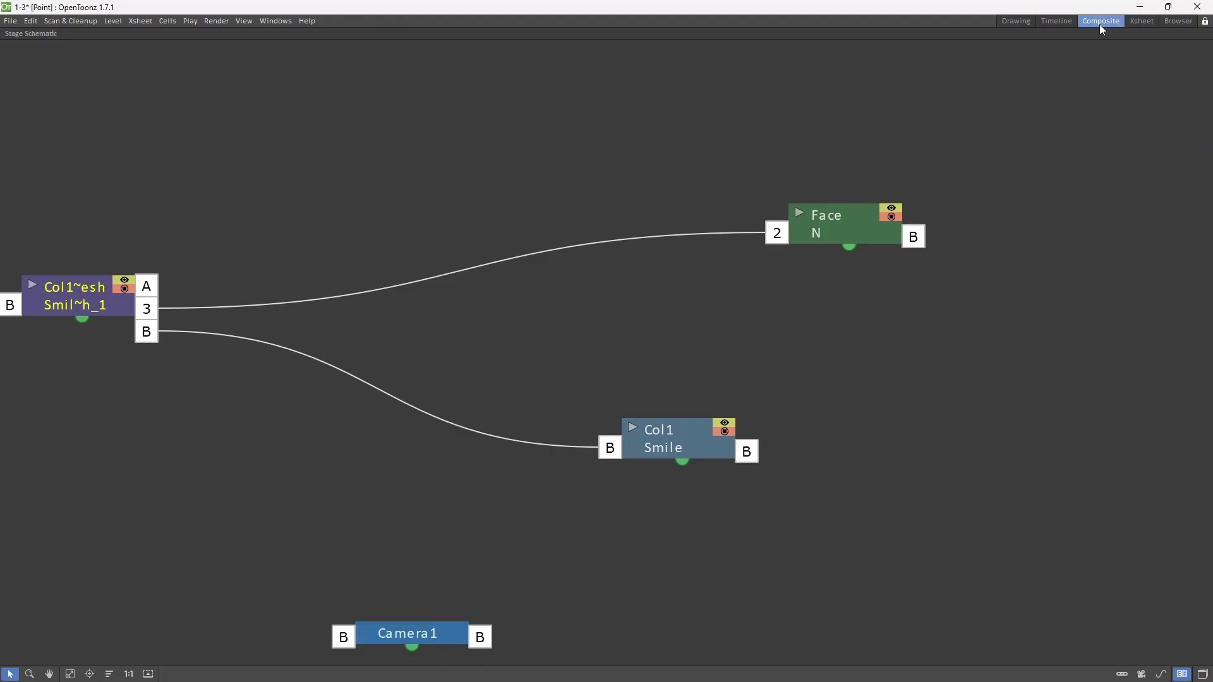
pyautogui.moveTo(52, 308); pyautogui.dragTo(413, 250)
pyautogui.click(370, 236)
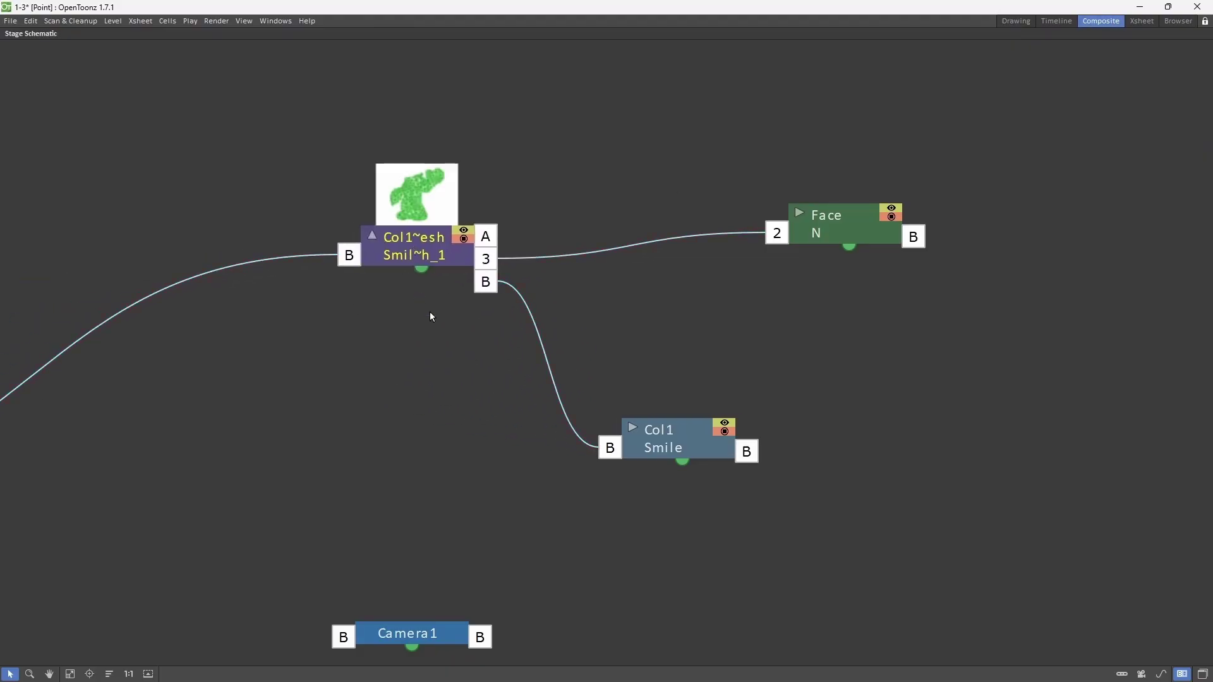
pyautogui.click(799, 213)
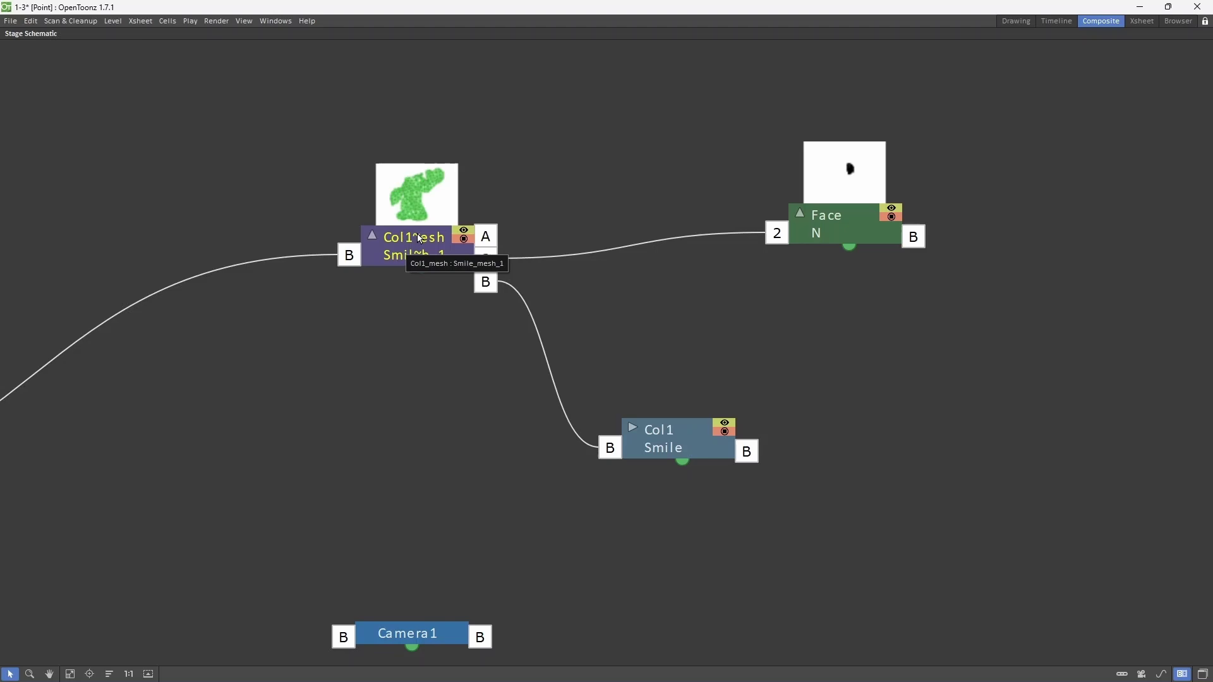
pyautogui.click(858, 227)
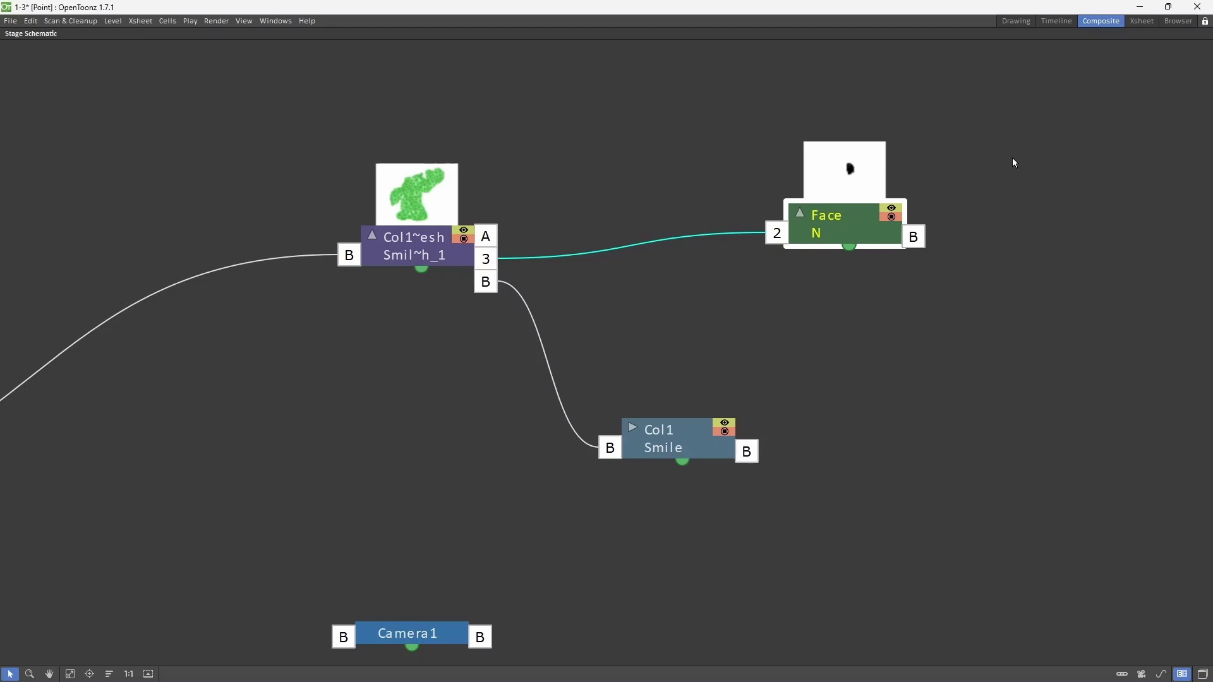
pyautogui.click(1011, 21)
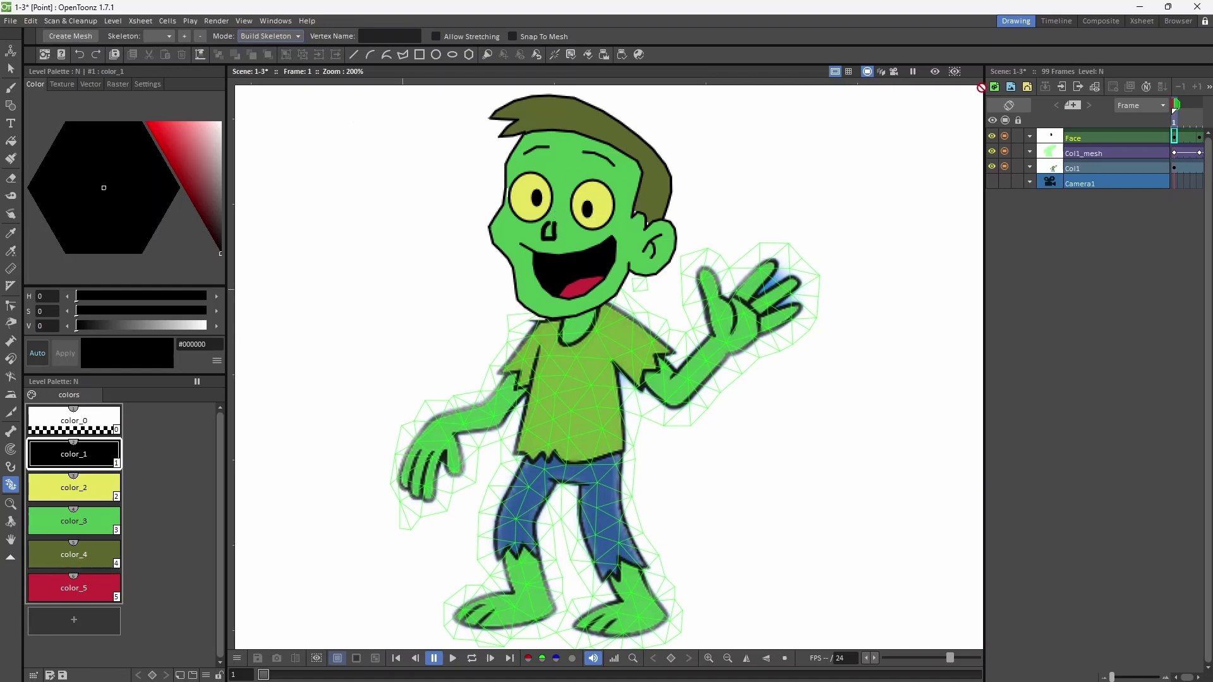
# In the Timeline room, preview Face drawings 0002 and the frowning 0003 in the Level Strip.
pyautogui.click(1057, 21)
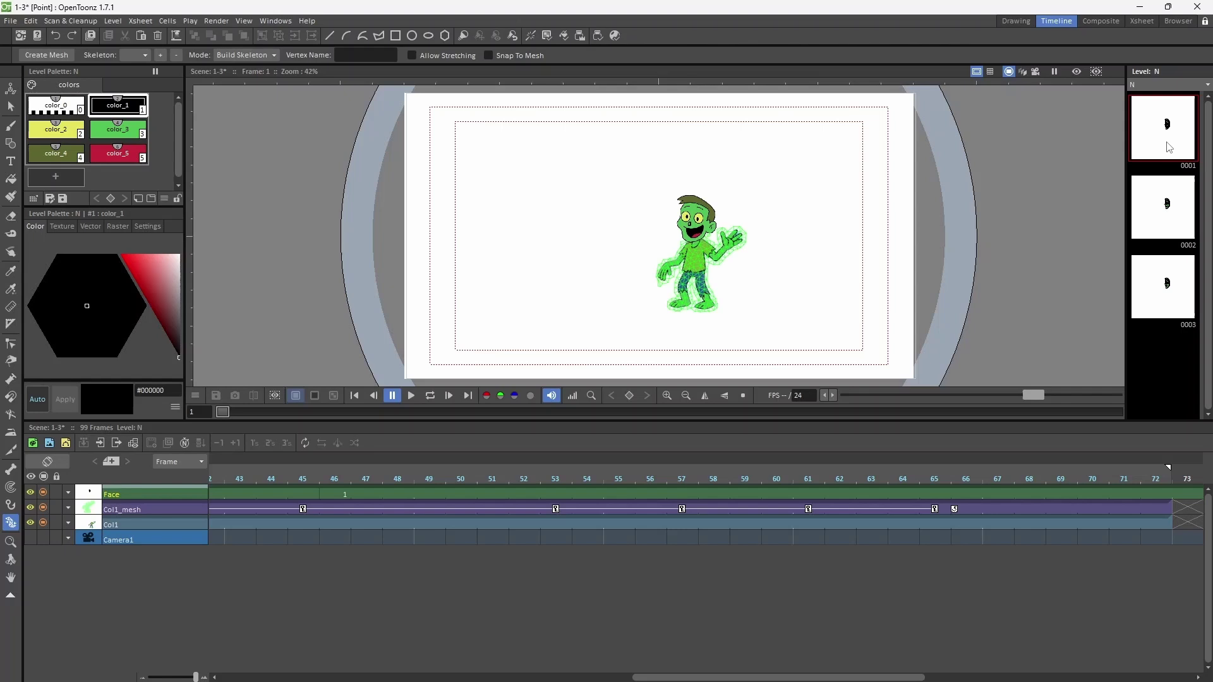
pyautogui.click(1167, 207)
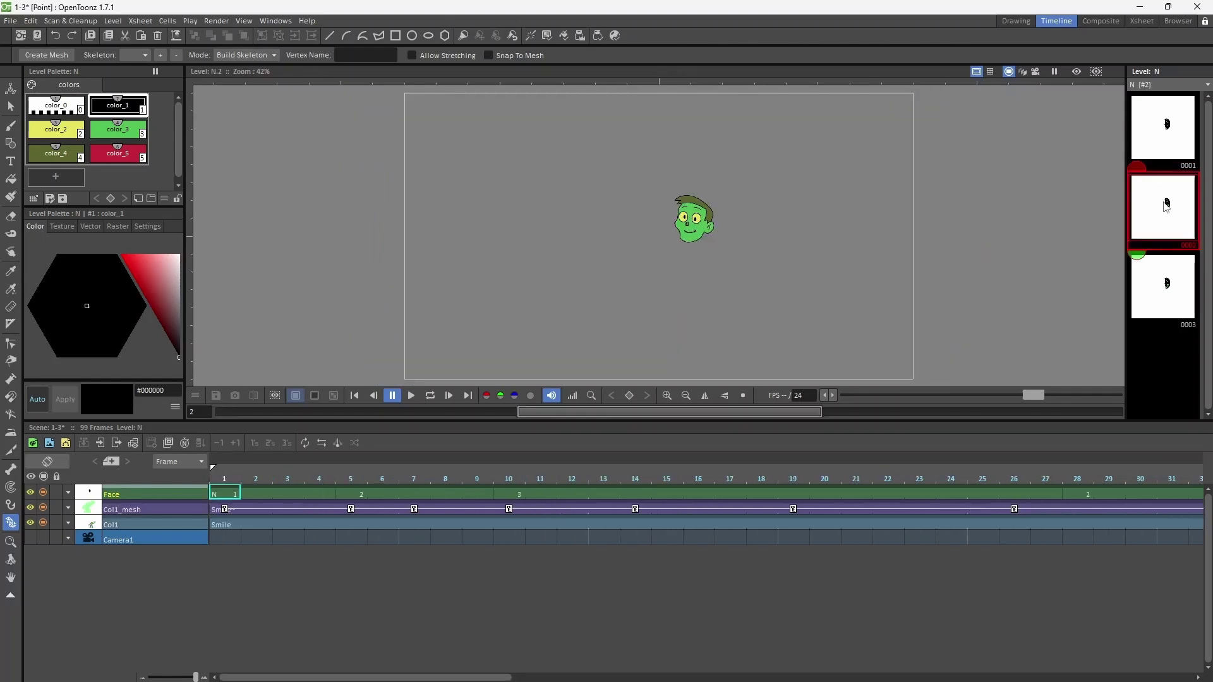
pyautogui.click(1178, 302)
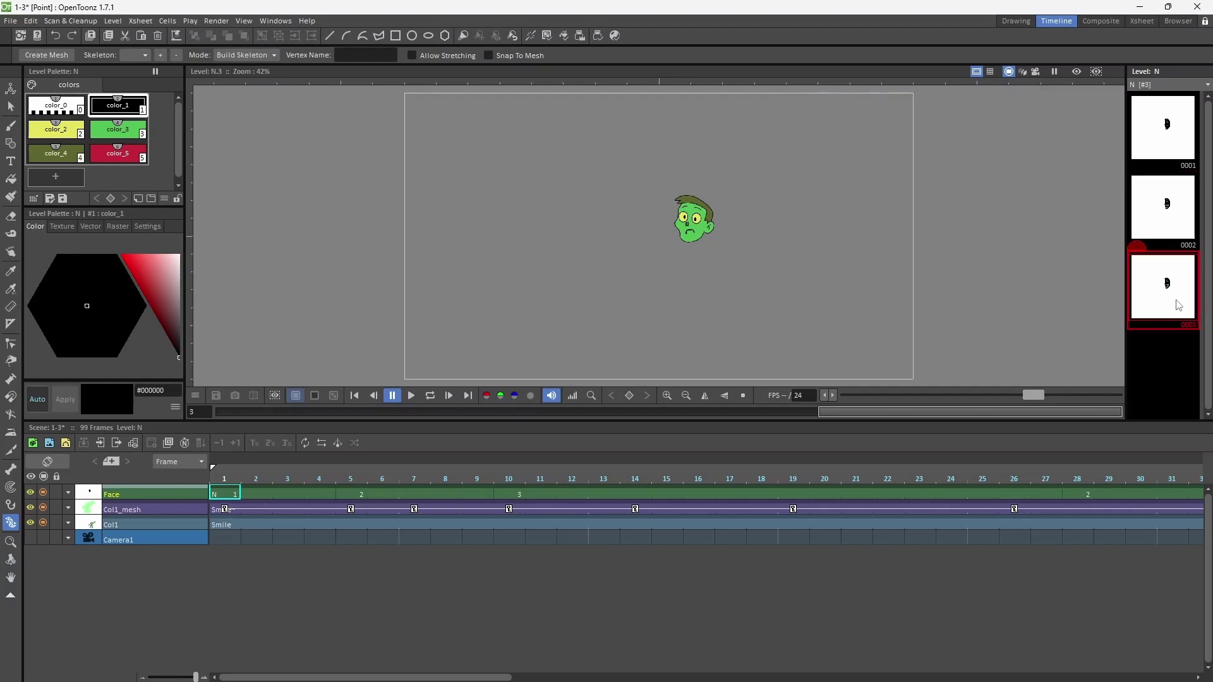
# Return the viewer to frame 1 of the full scene from the Face column.
pyautogui.click(226, 494)
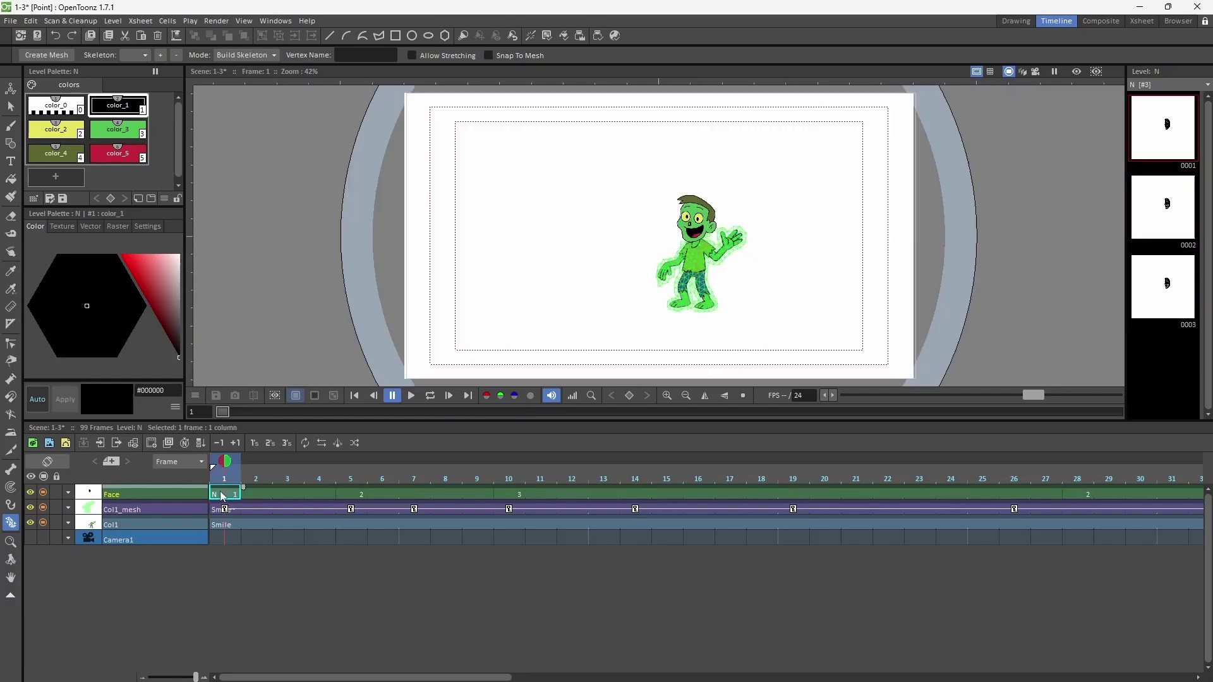